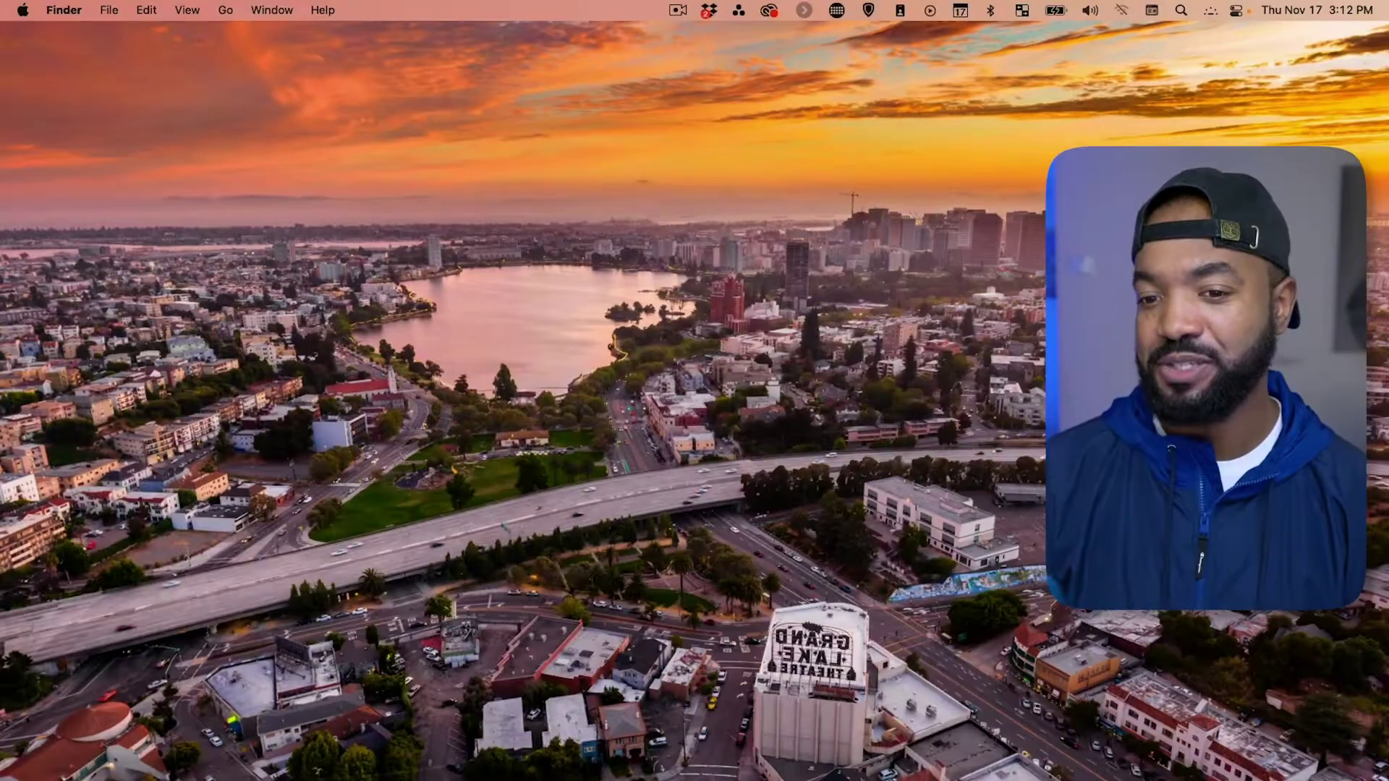
# Open a new Finder window on the techboogie home folder.
pyautogui.press('super+n')
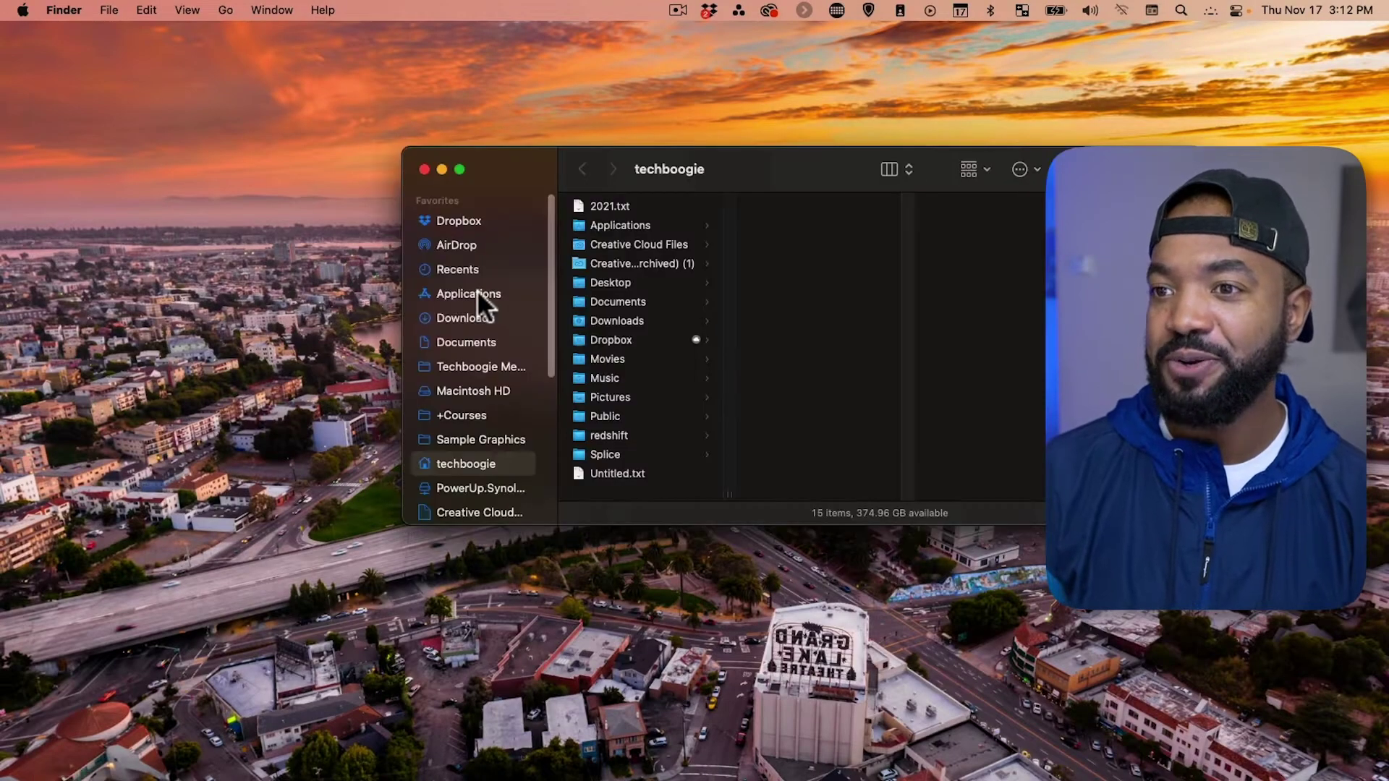
# Launch Photos from the Applications folder in Finder.
pyautogui.click(475, 292)
pyautogui.scroll(-15, 644, 398)
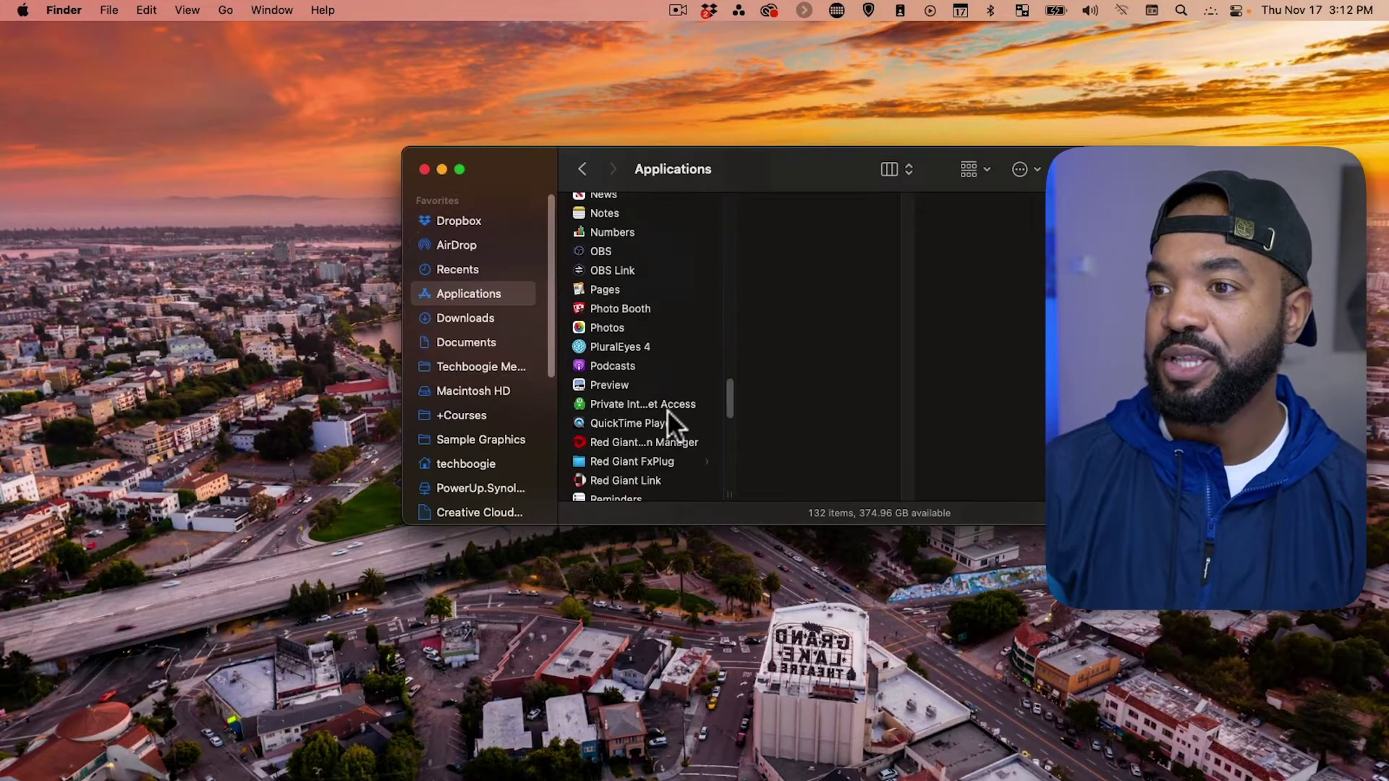
pyautogui.doubleClick(613, 326)
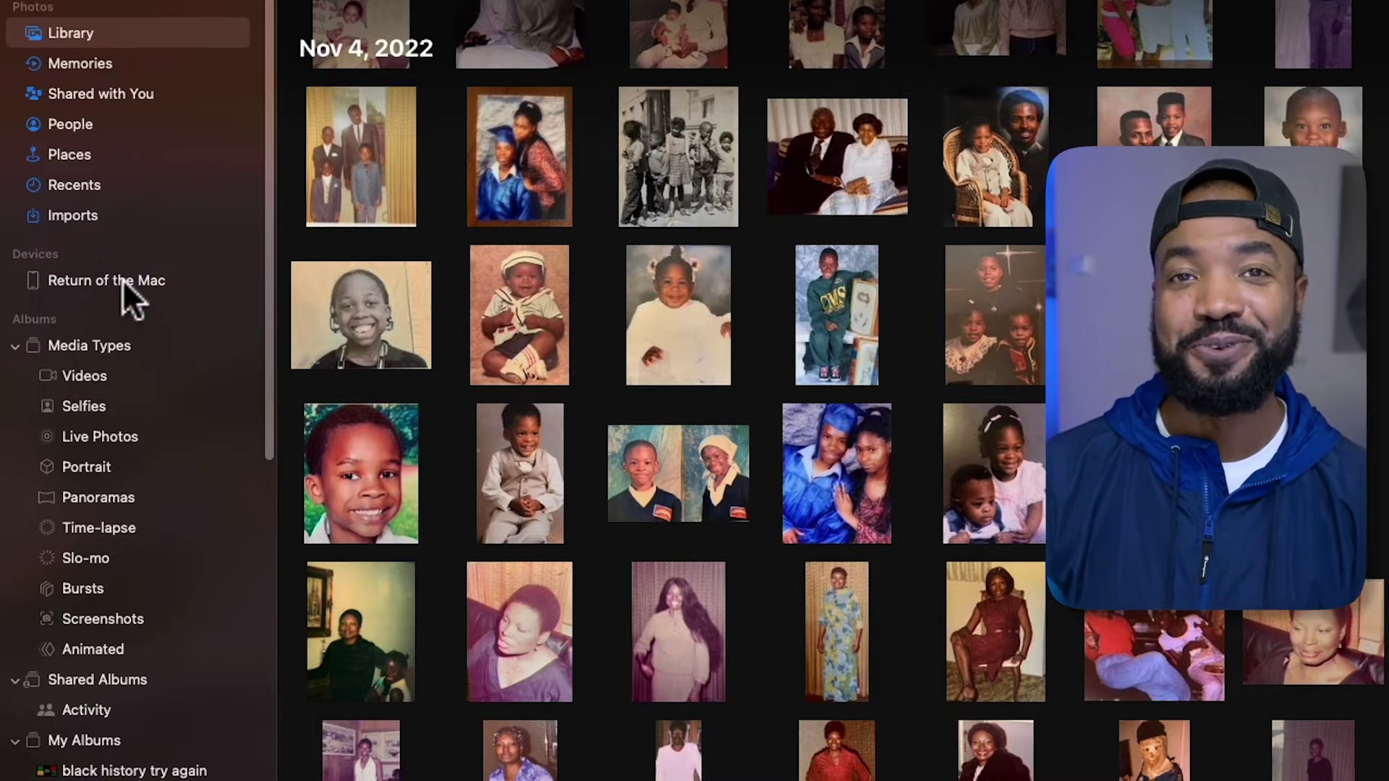
# Show the connected iPhone's Import view with its 6,882 new items and list the import destinations.
pyautogui.click(123, 279)
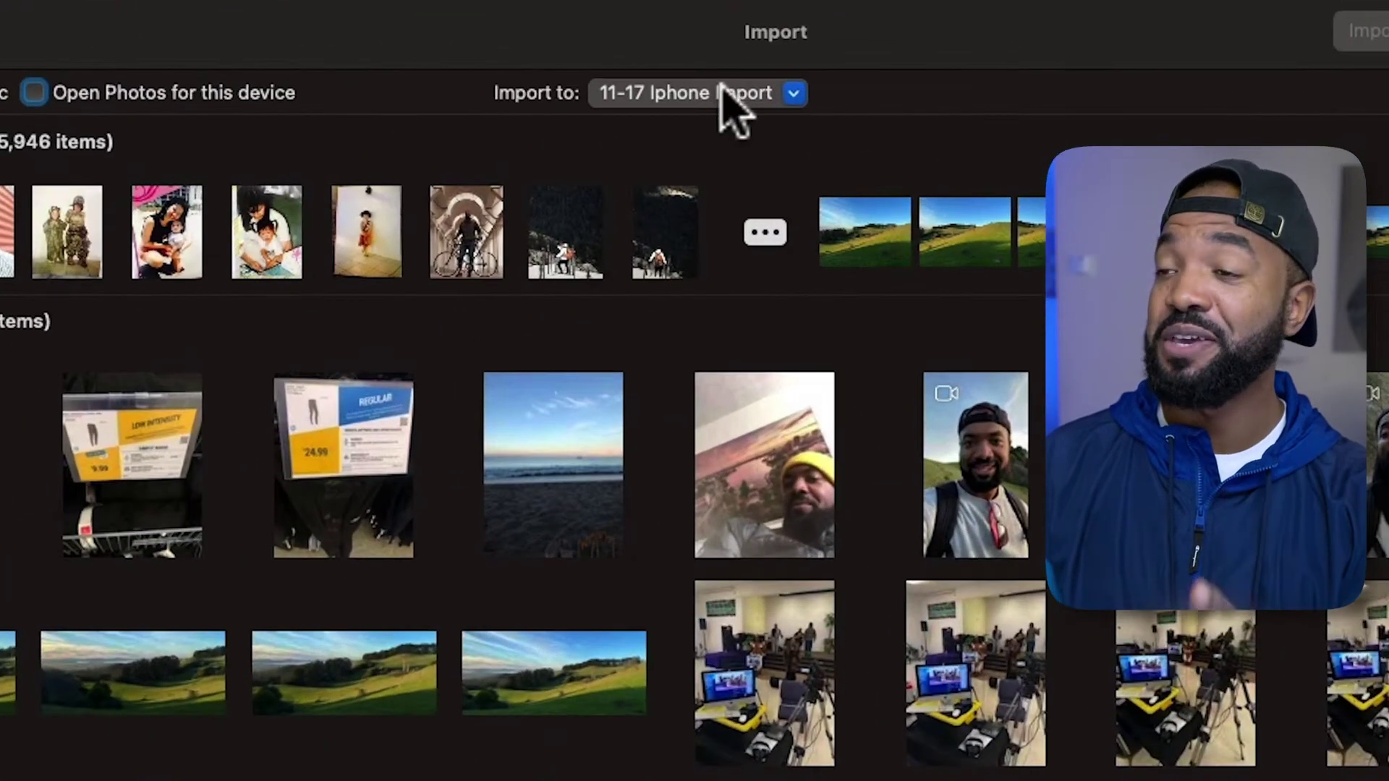
pyautogui.click(723, 93)
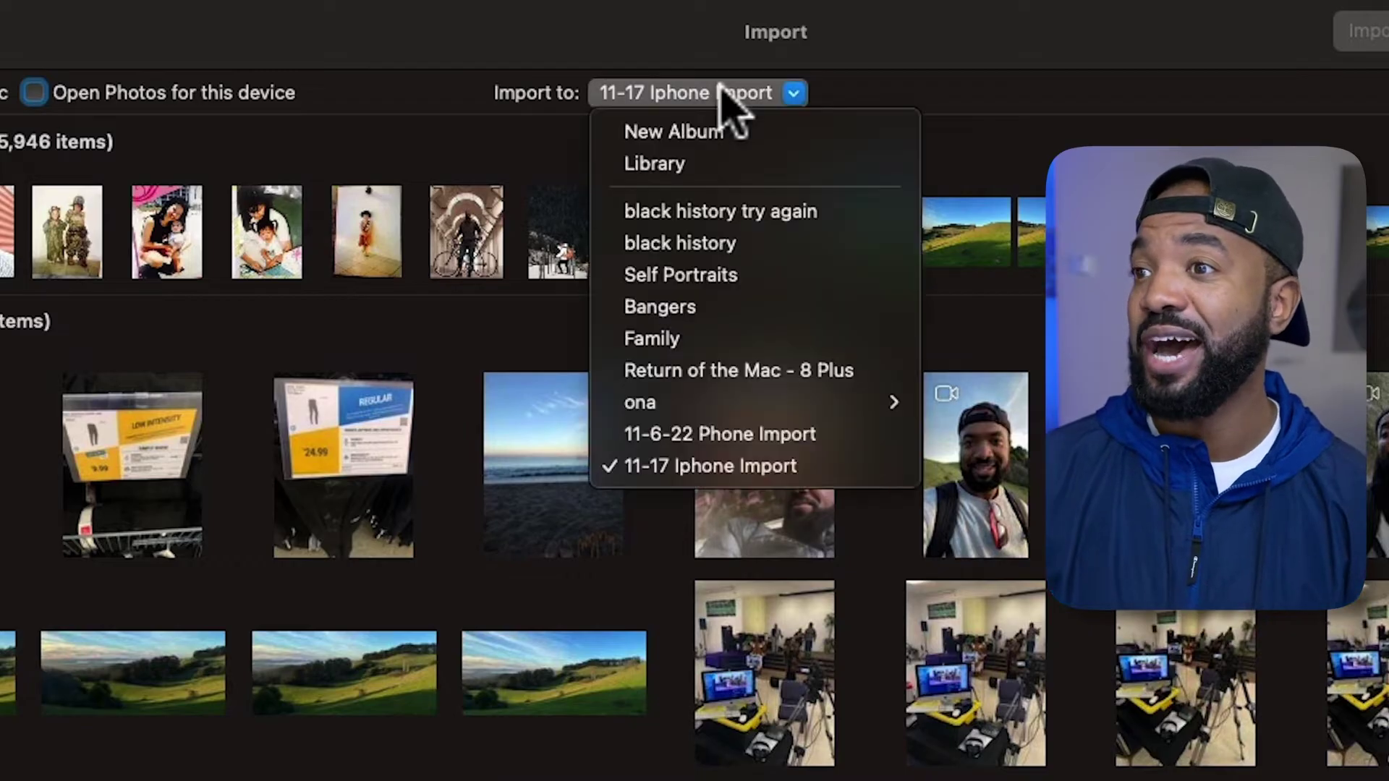
# Create the new album '11-17 iphone import' as destination and enable deleting items after import.
pyautogui.click(694, 142)
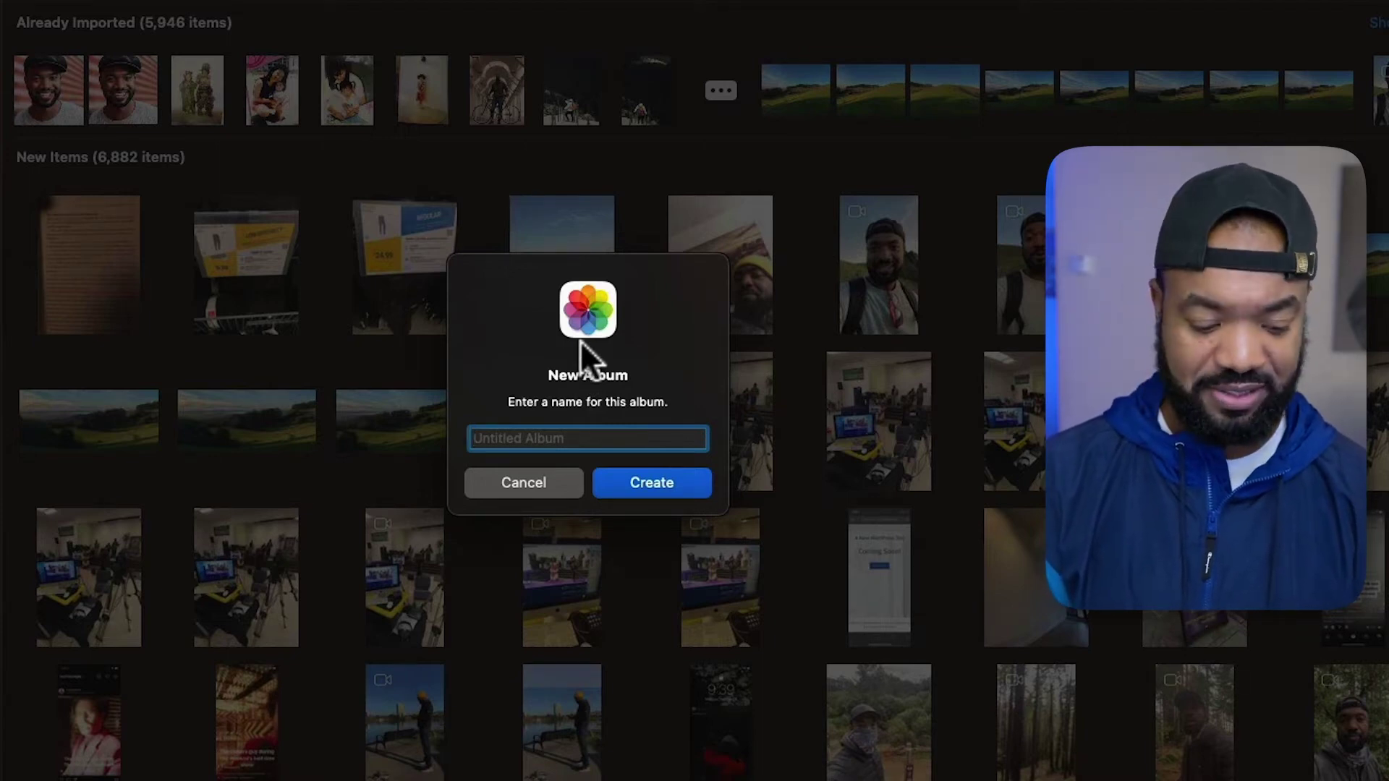
pyautogui.write('11-')
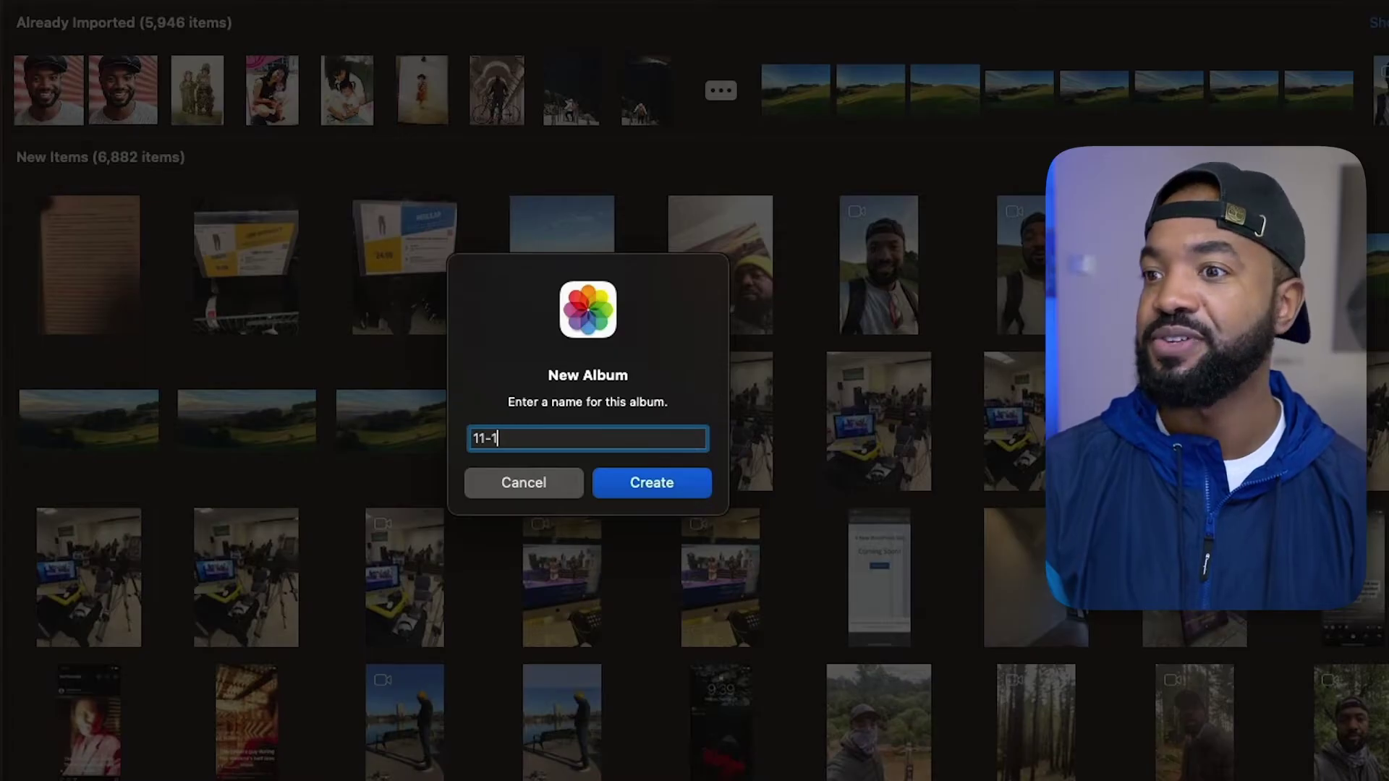
pyautogui.write('17 iphone impor')
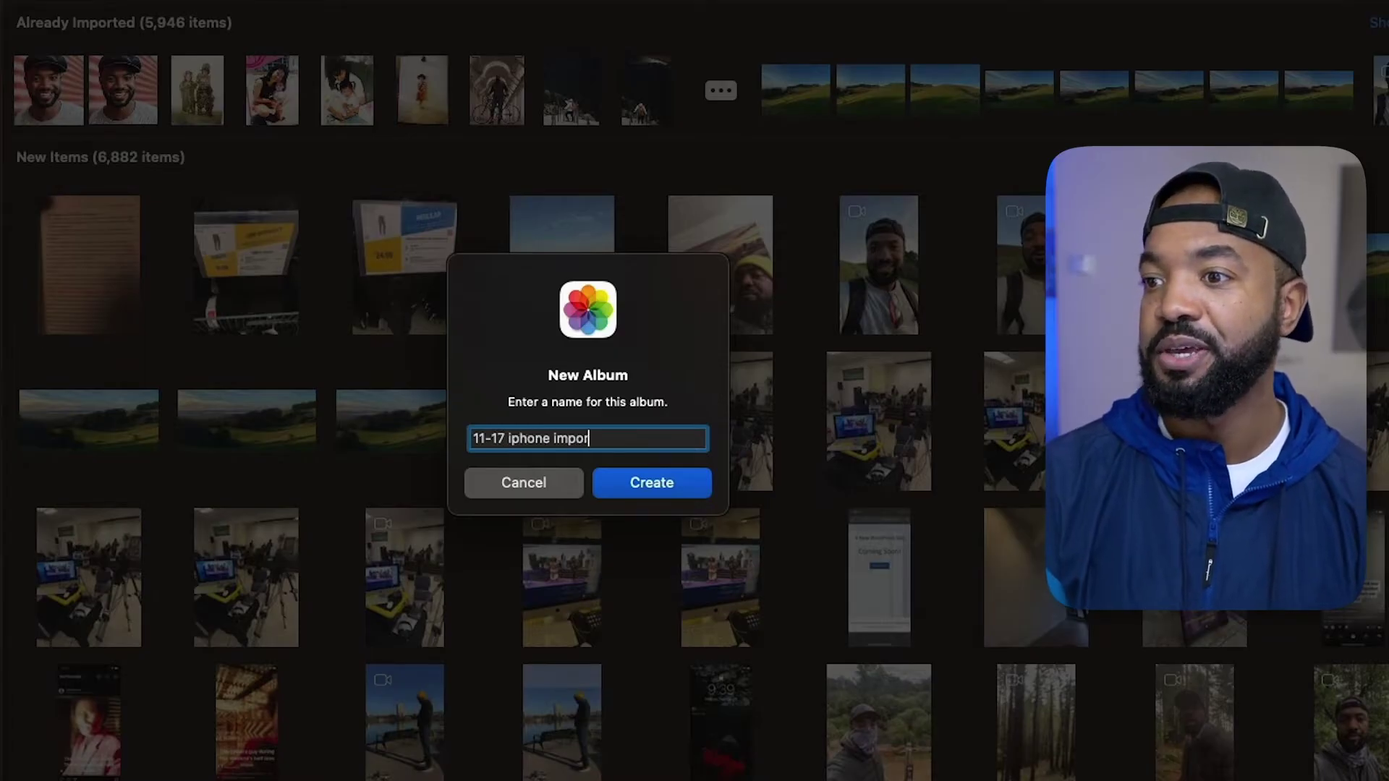
pyautogui.write('t')
pyautogui.click(655, 484)
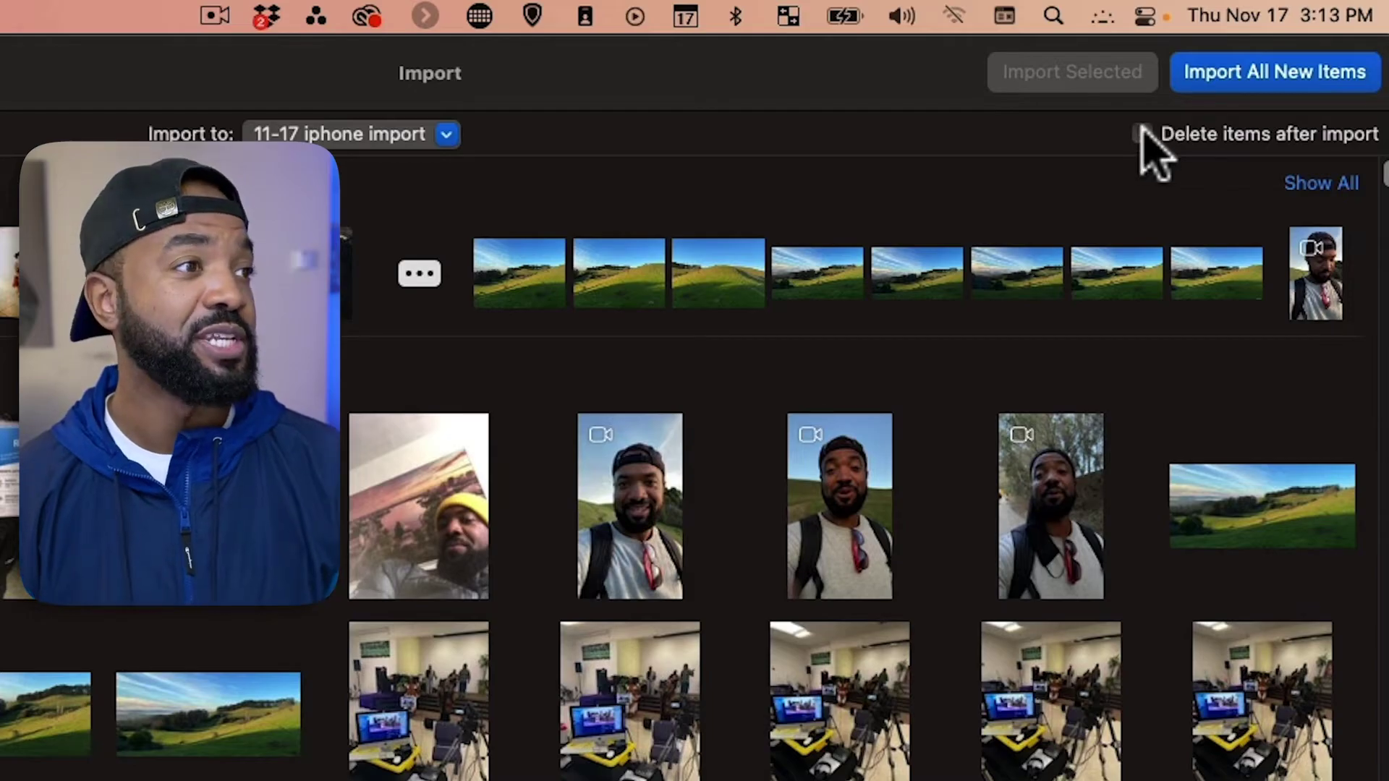
pyautogui.click(1140, 134)
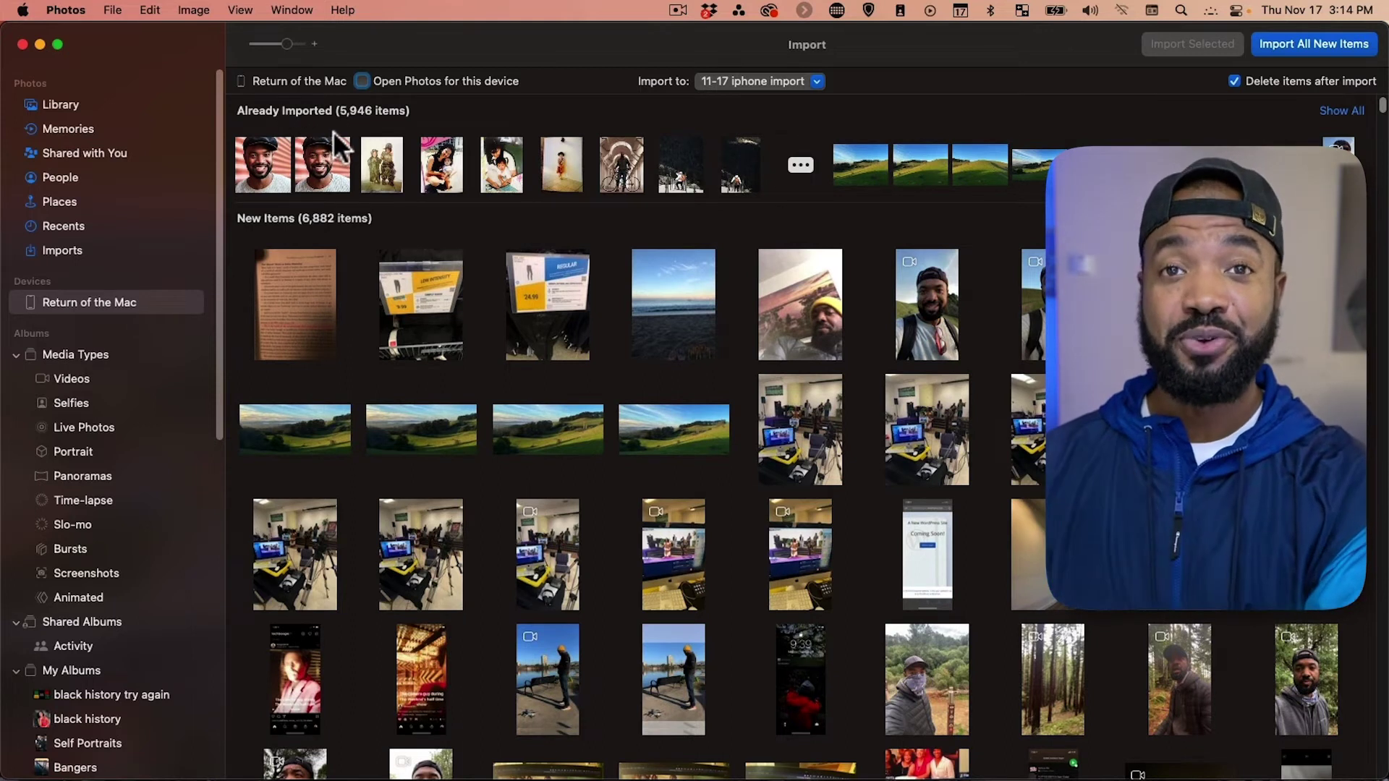
# Select all 252 new iPhone items for import.
pyautogui.click(291, 300)
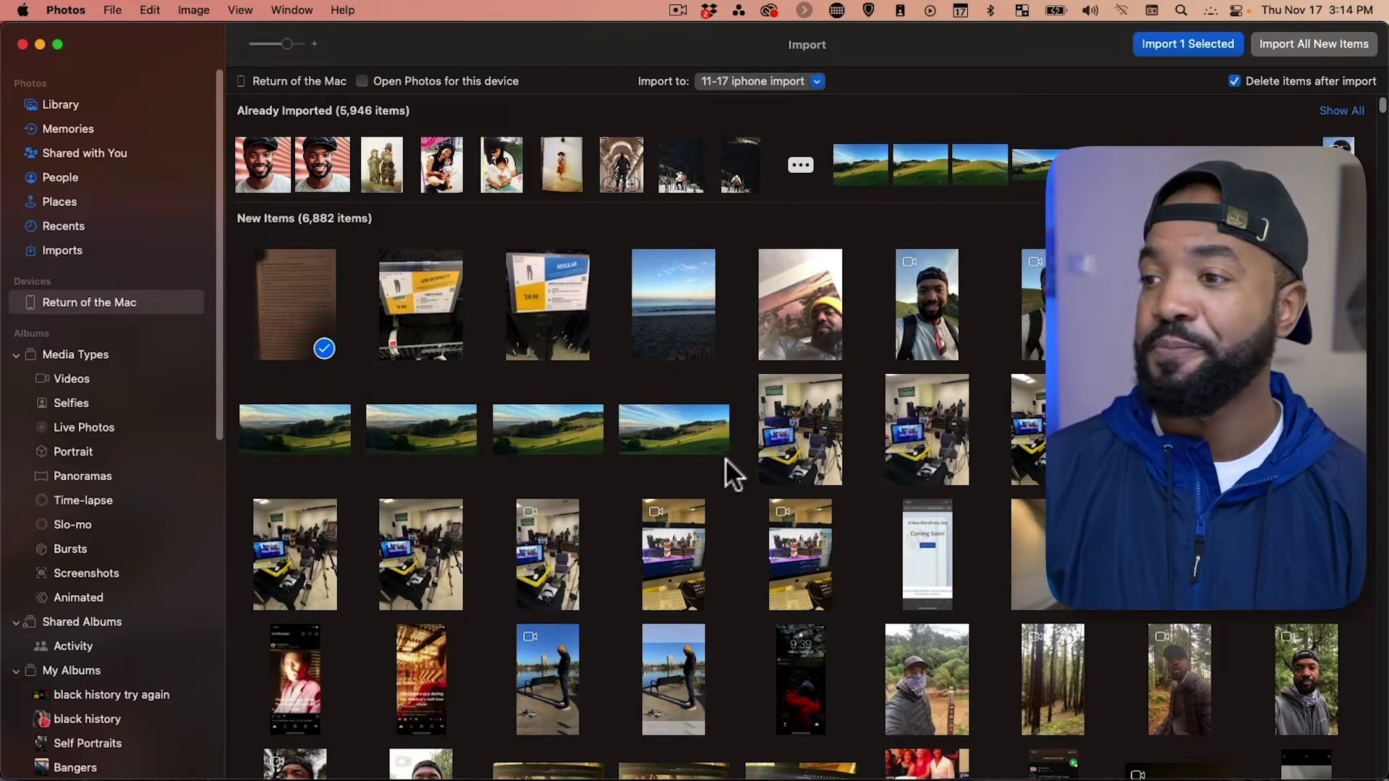
pyautogui.scroll(-10, 725, 459)
pyautogui.scroll(-15, 725, 458)
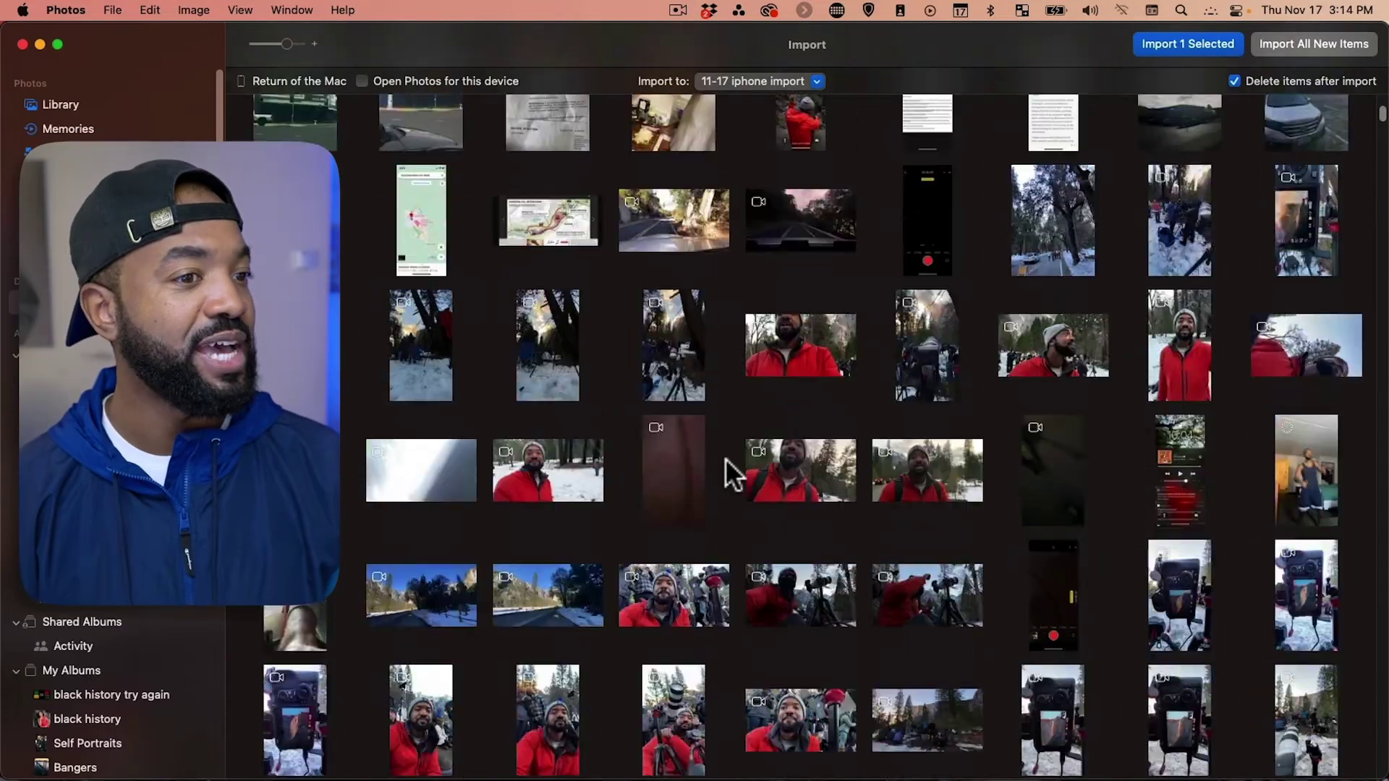
pyautogui.scroll(-3, 725, 470)
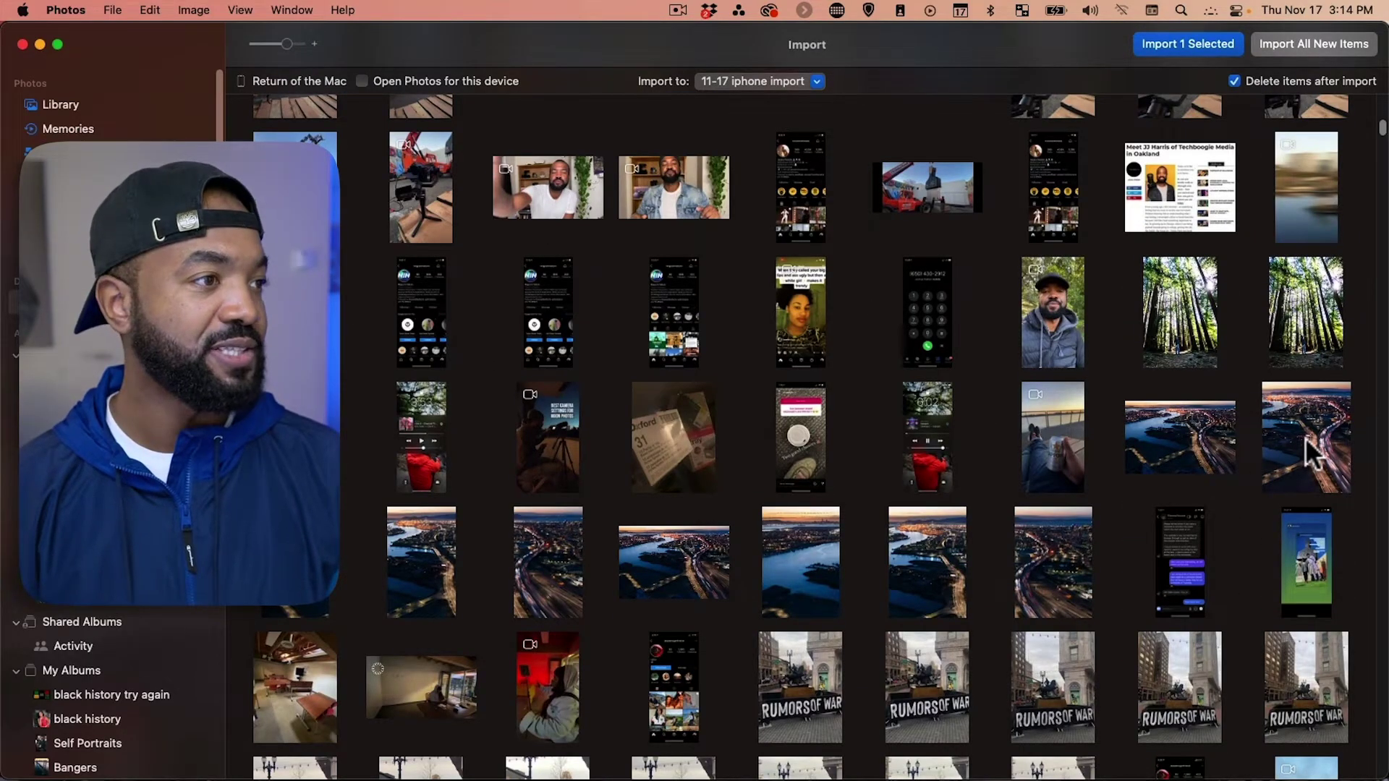
pyautogui.press('super+a')
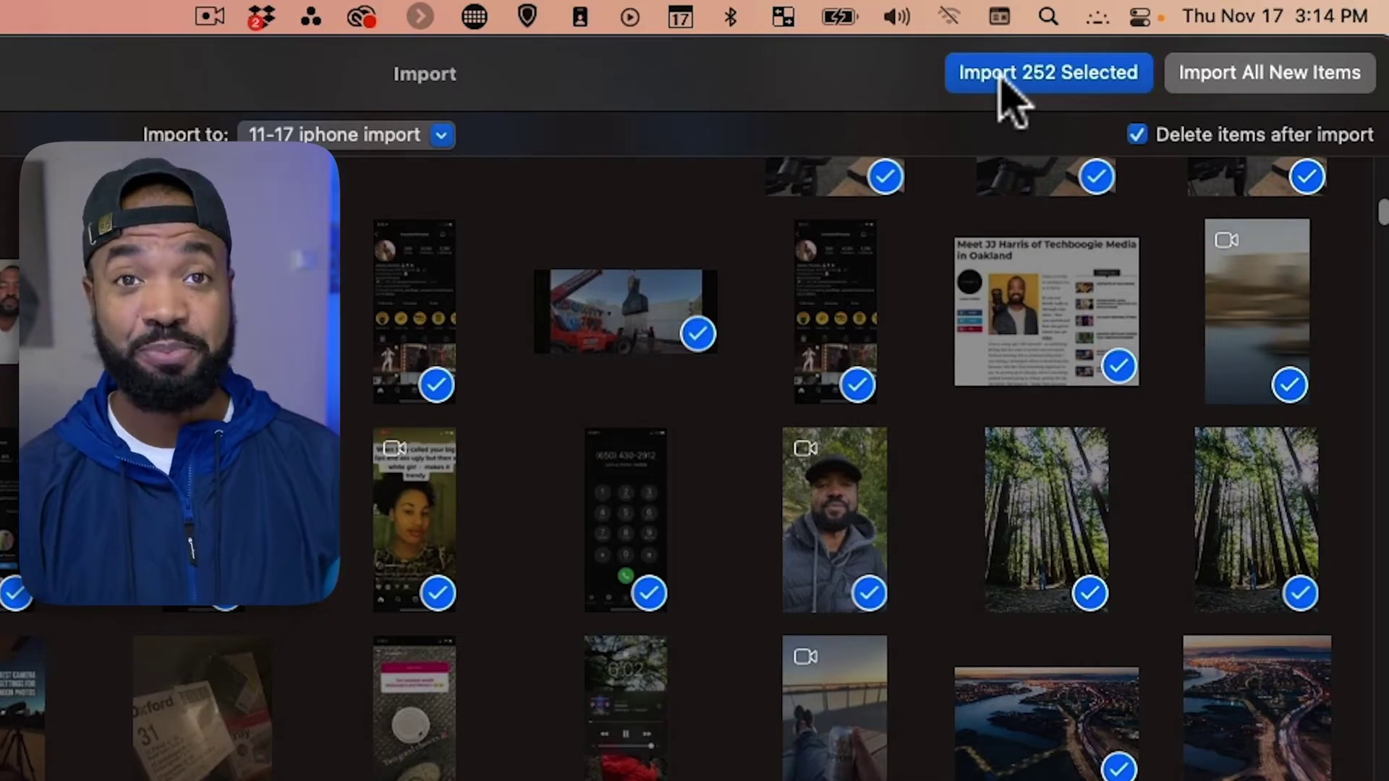
# Import the 252 selected items and follow their progress in the 11-17 iphone import album.
pyautogui.click(1028, 81)
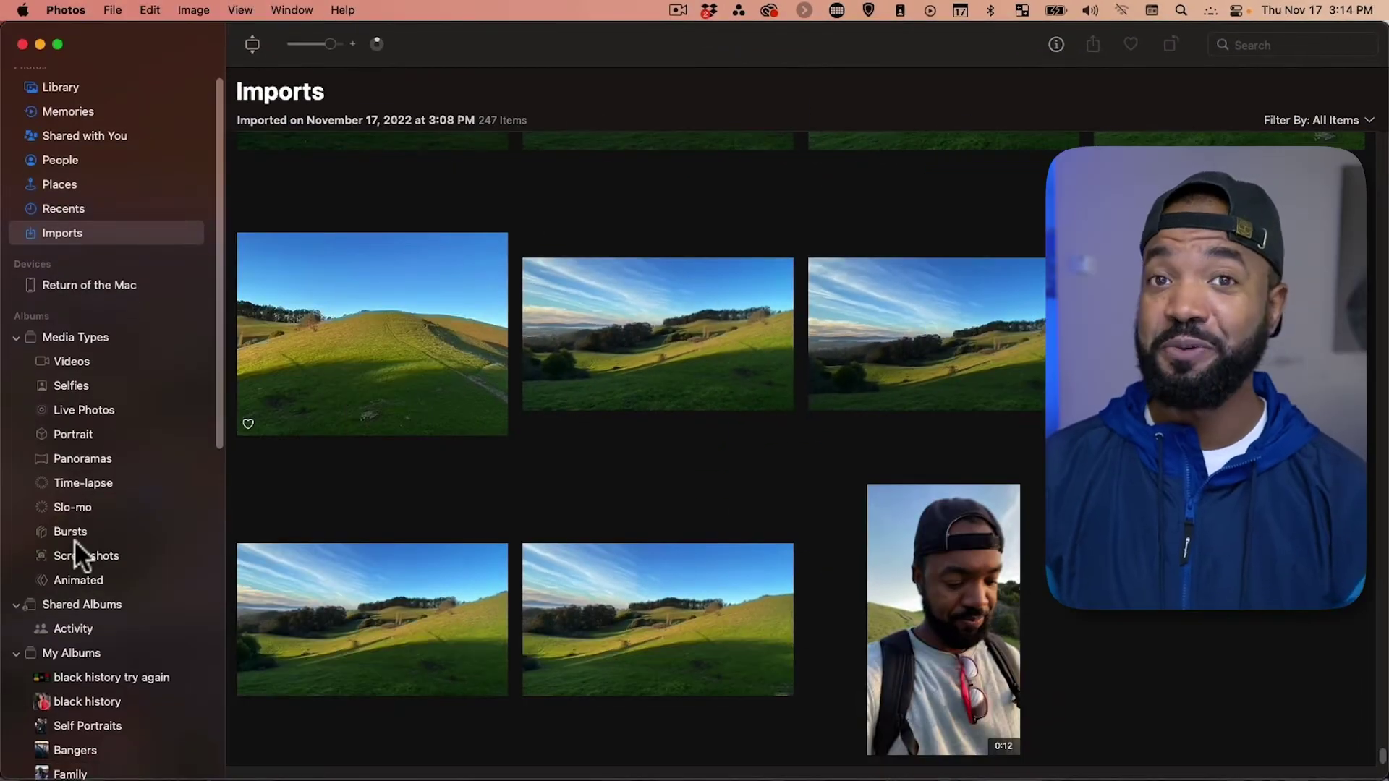
pyautogui.scroll(-5, 73, 539)
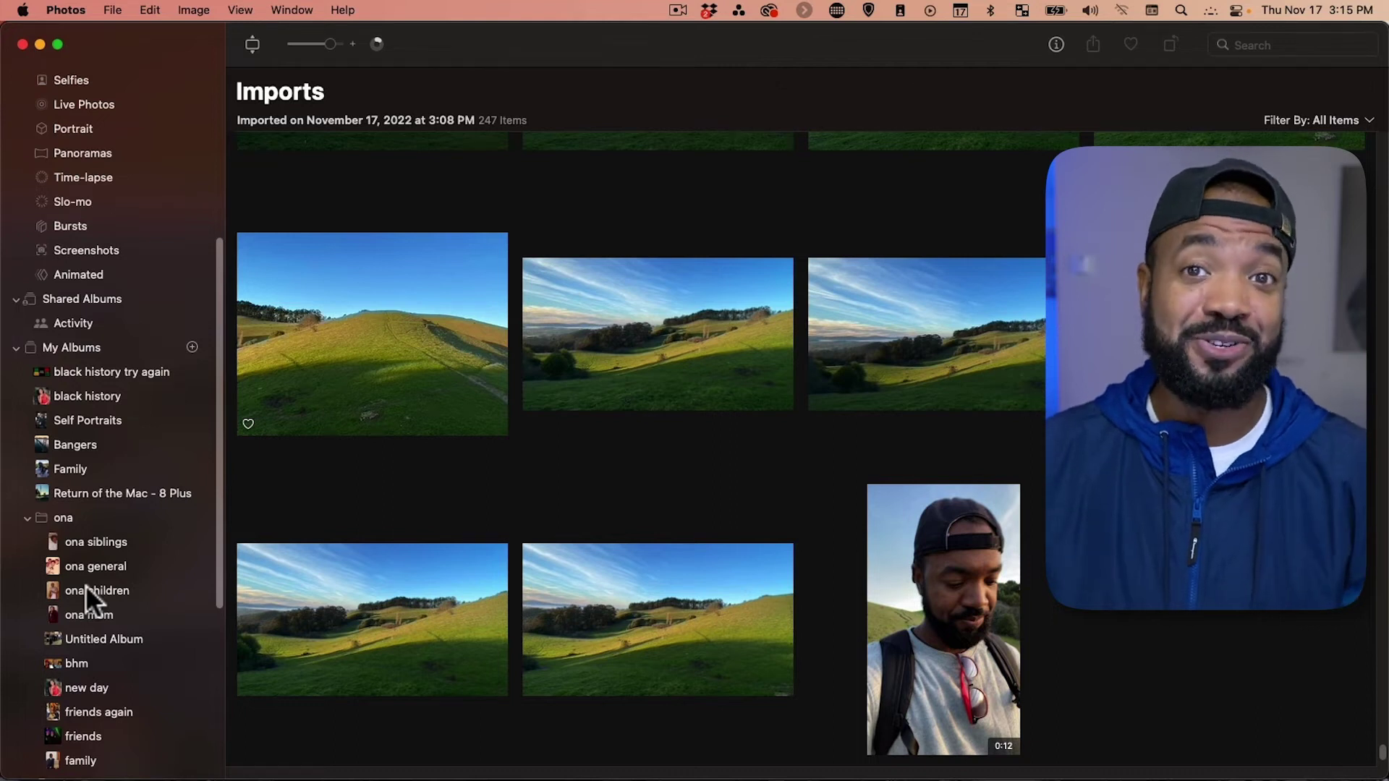
pyautogui.scroll(-9, 87, 572)
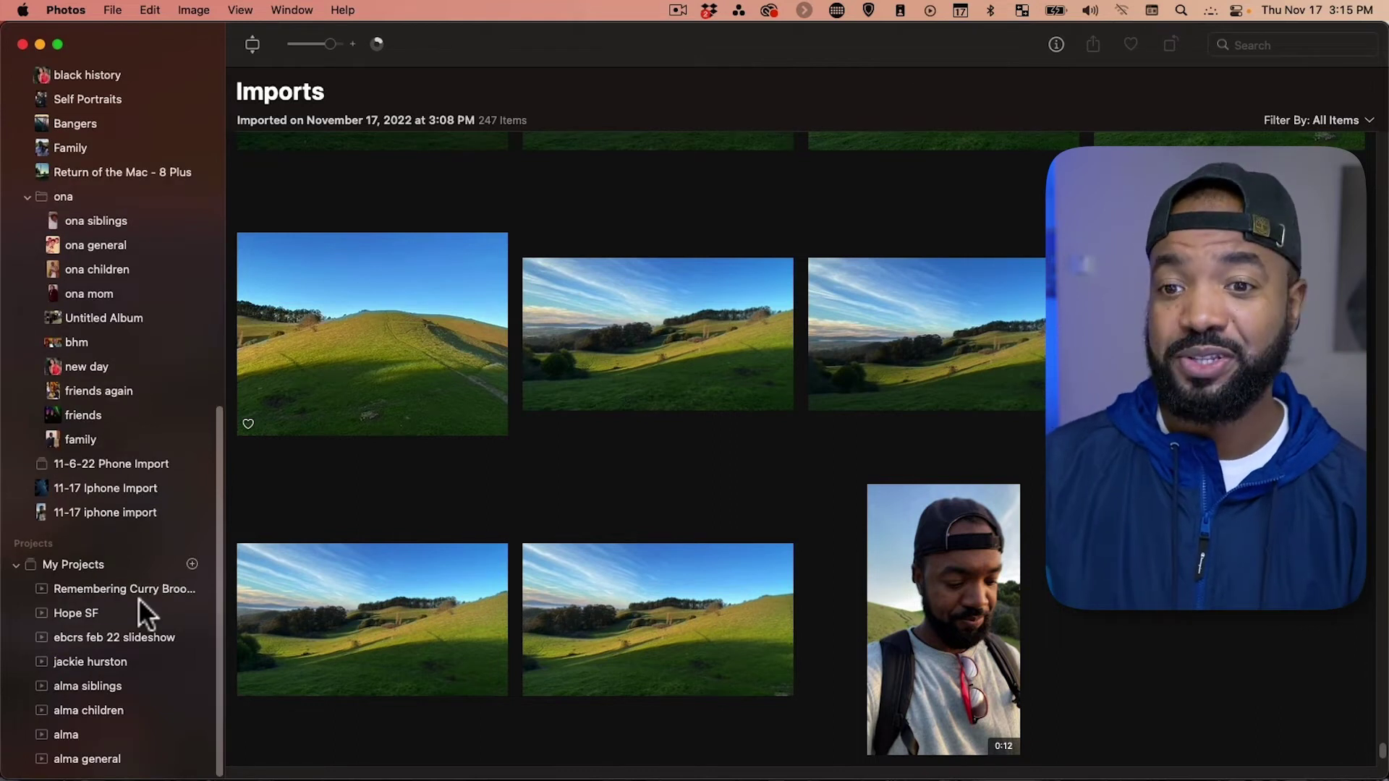
pyautogui.click(112, 509)
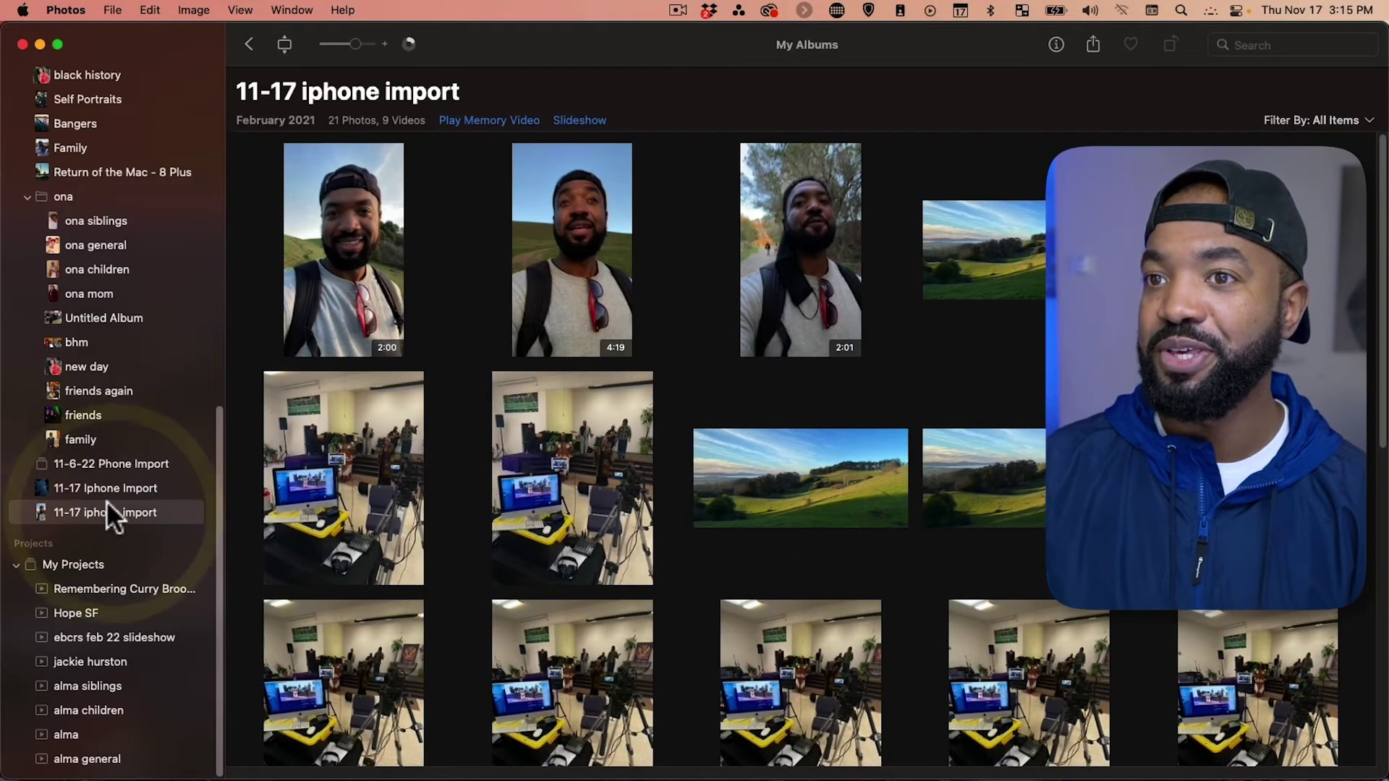
pyautogui.scroll(-10, 736, 522)
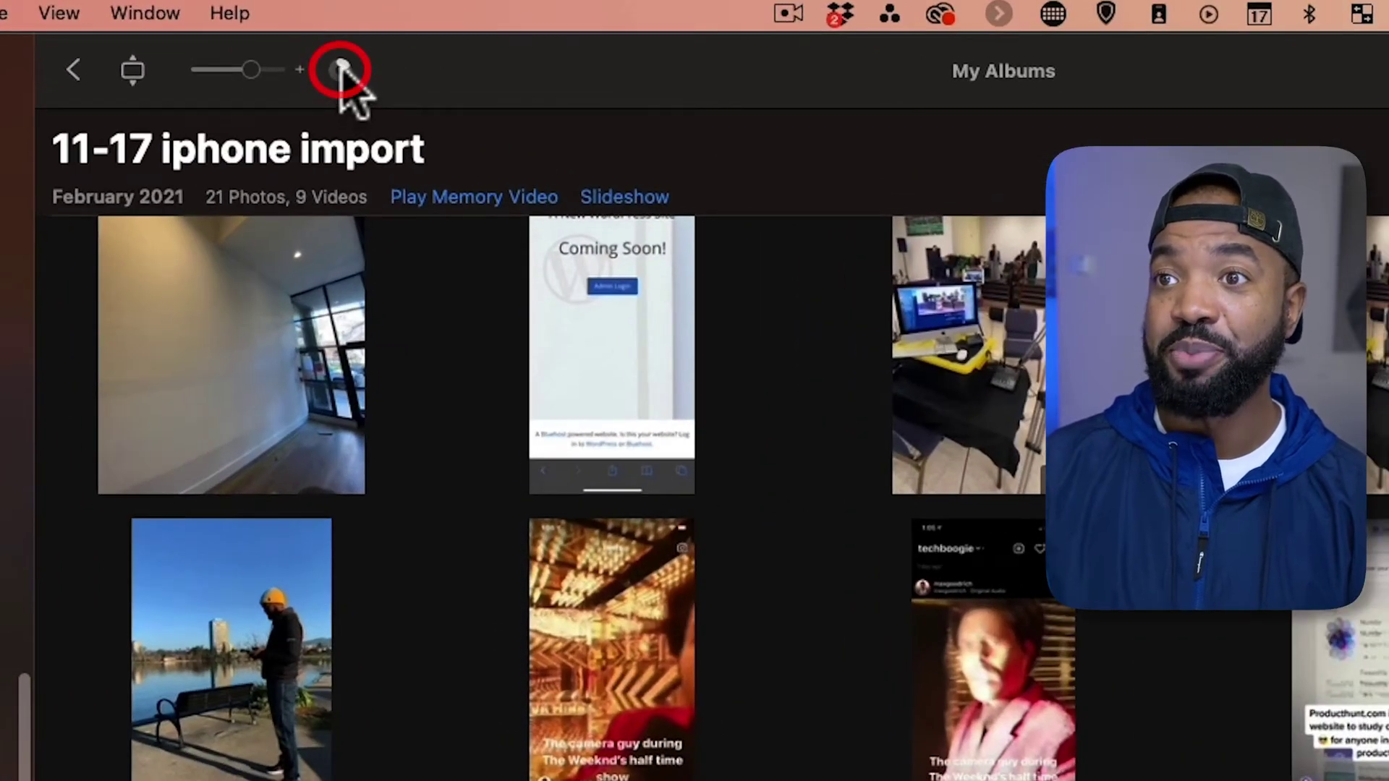
pyautogui.click(340, 68)
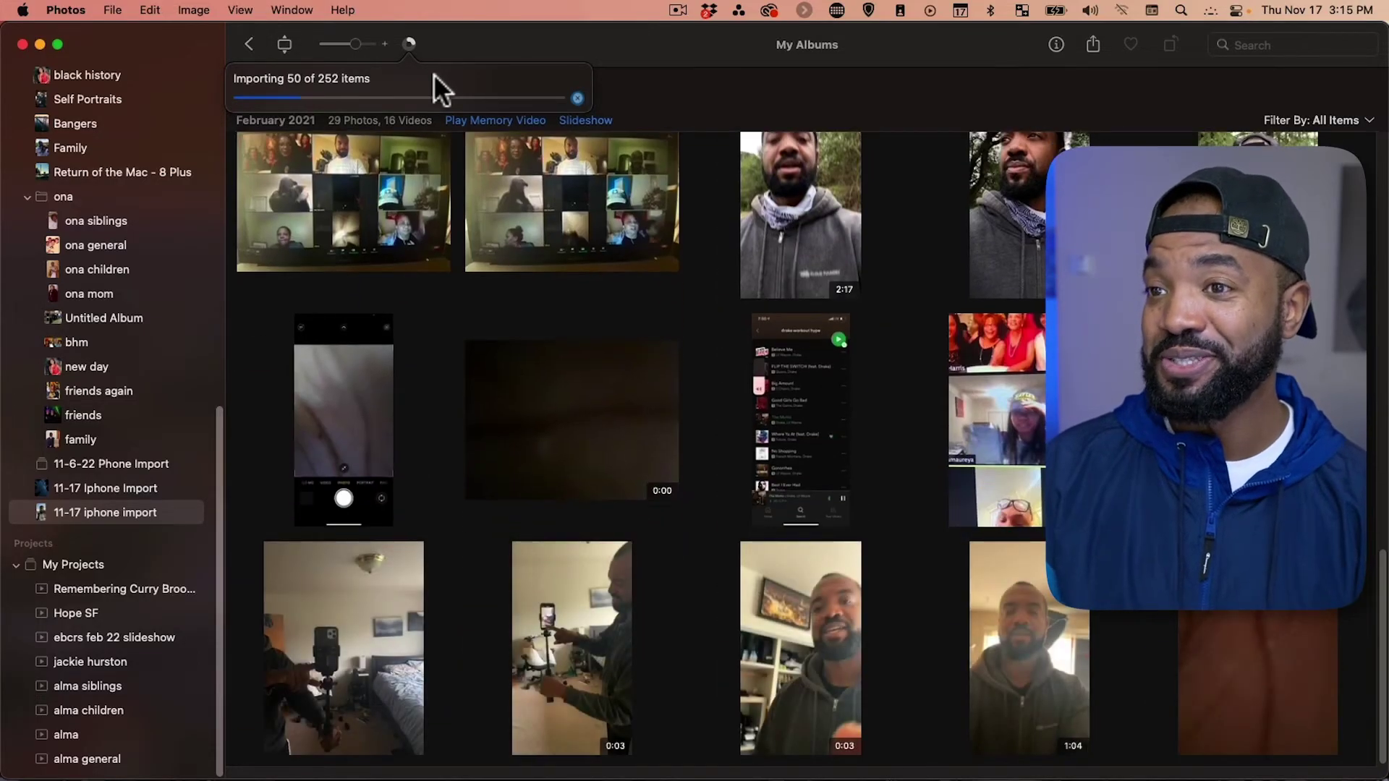
pyautogui.scroll(5, 631, 485)
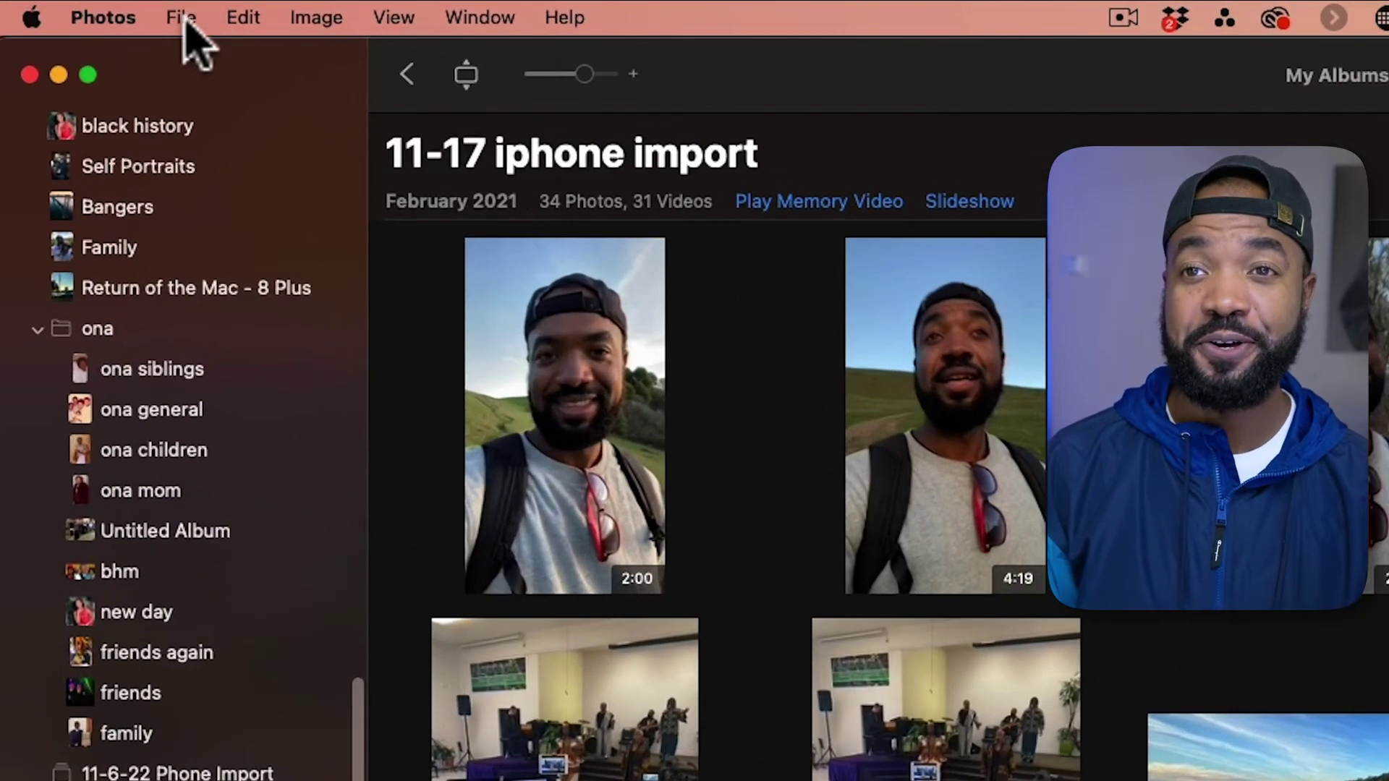
# Export the 11-17 iphone import album as JPEG, High, Full Size photos with 1080p movies.
pyautogui.click(113, 8)
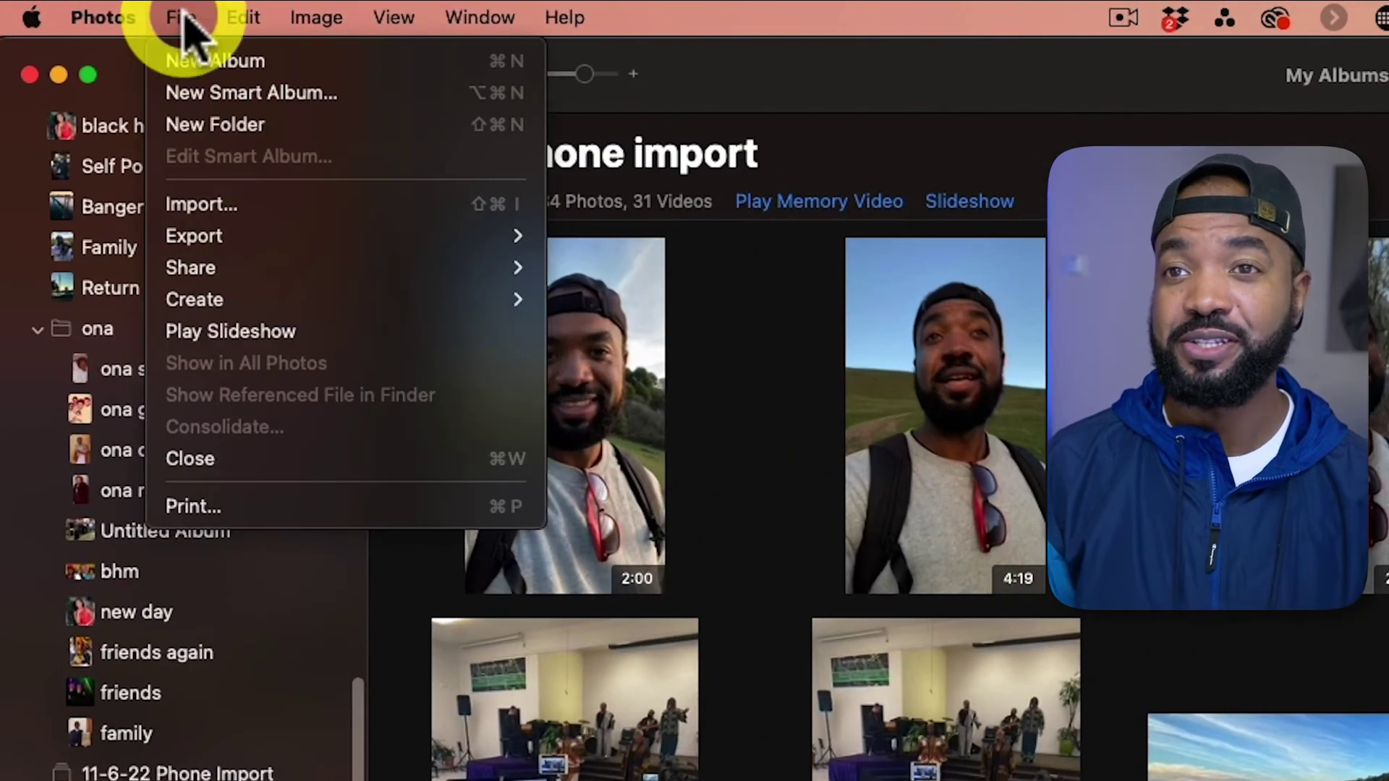
pyautogui.moveTo(350, 243)
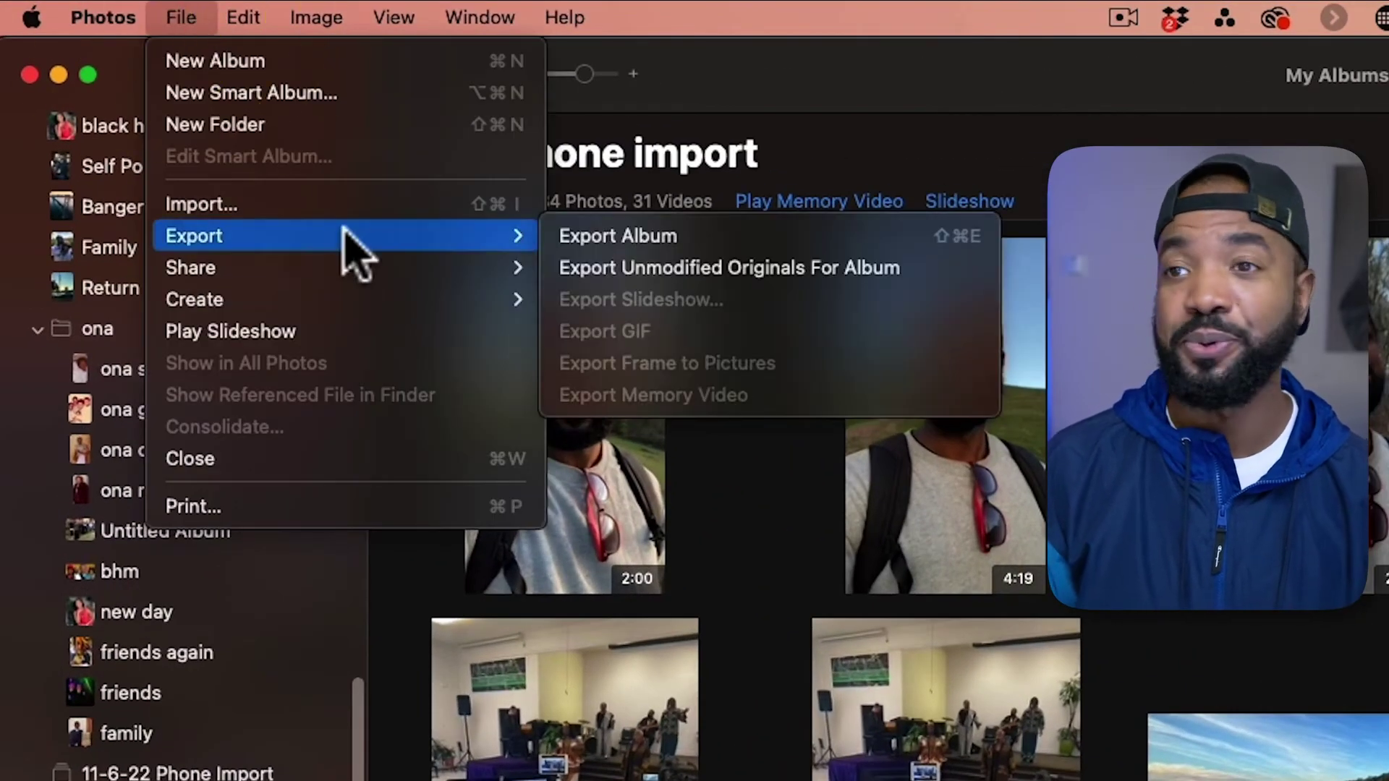
pyautogui.click(716, 230)
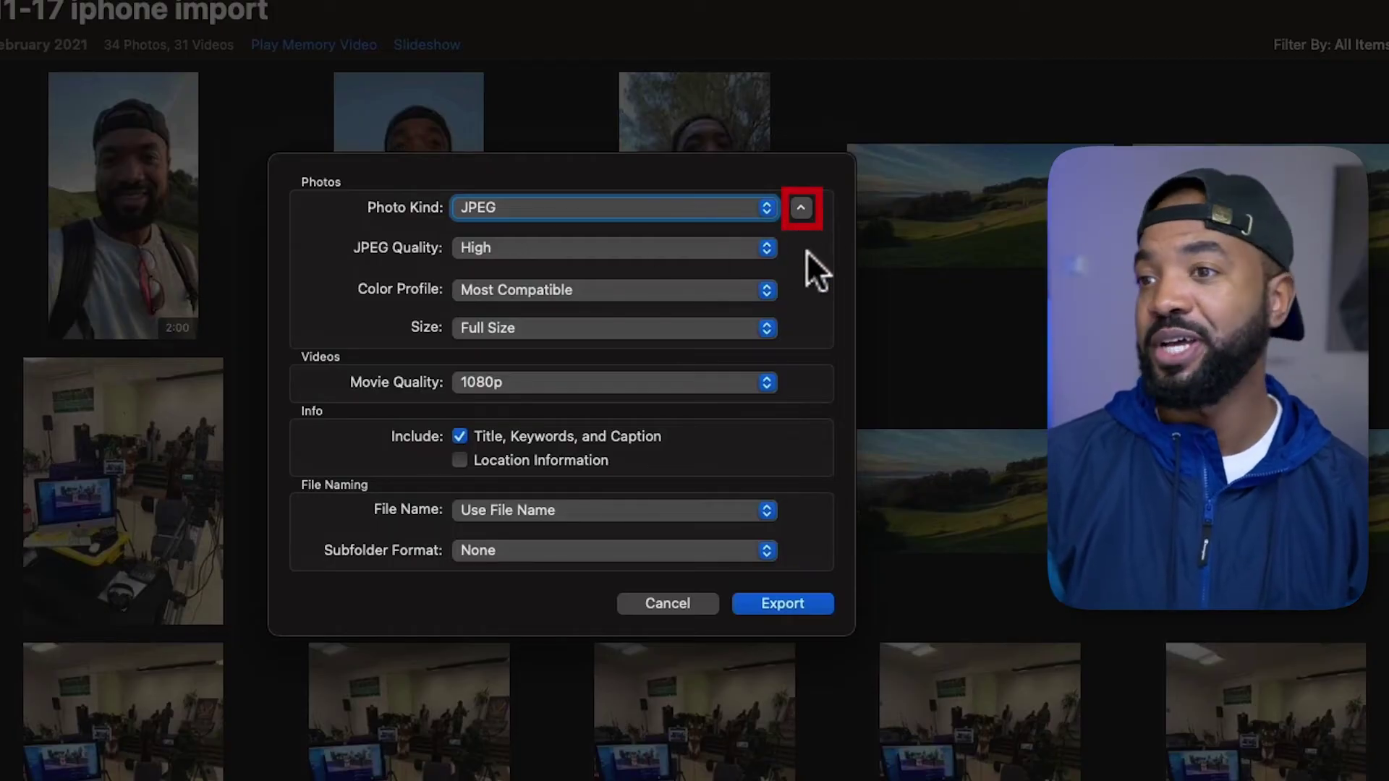
pyautogui.click(509, 198)
pyautogui.click(509, 198)
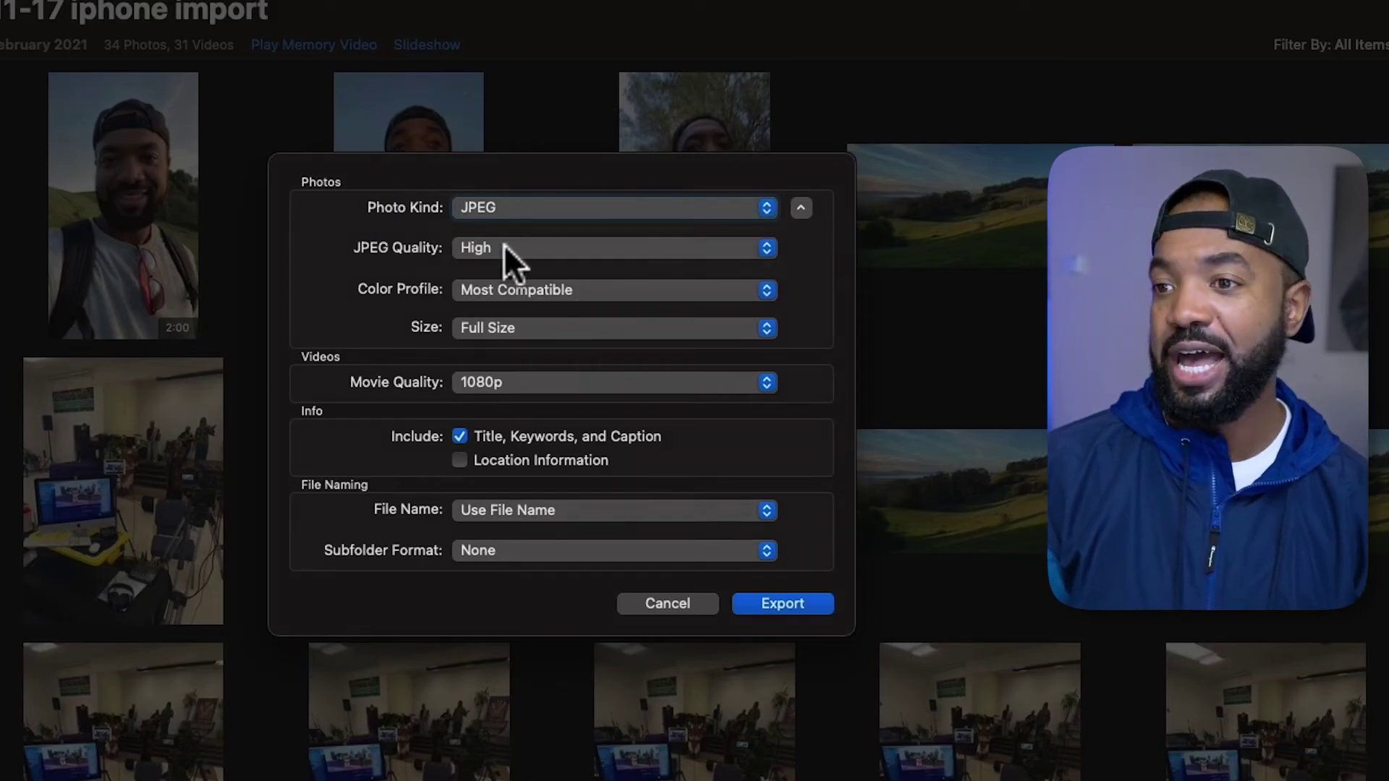
pyautogui.click(534, 380)
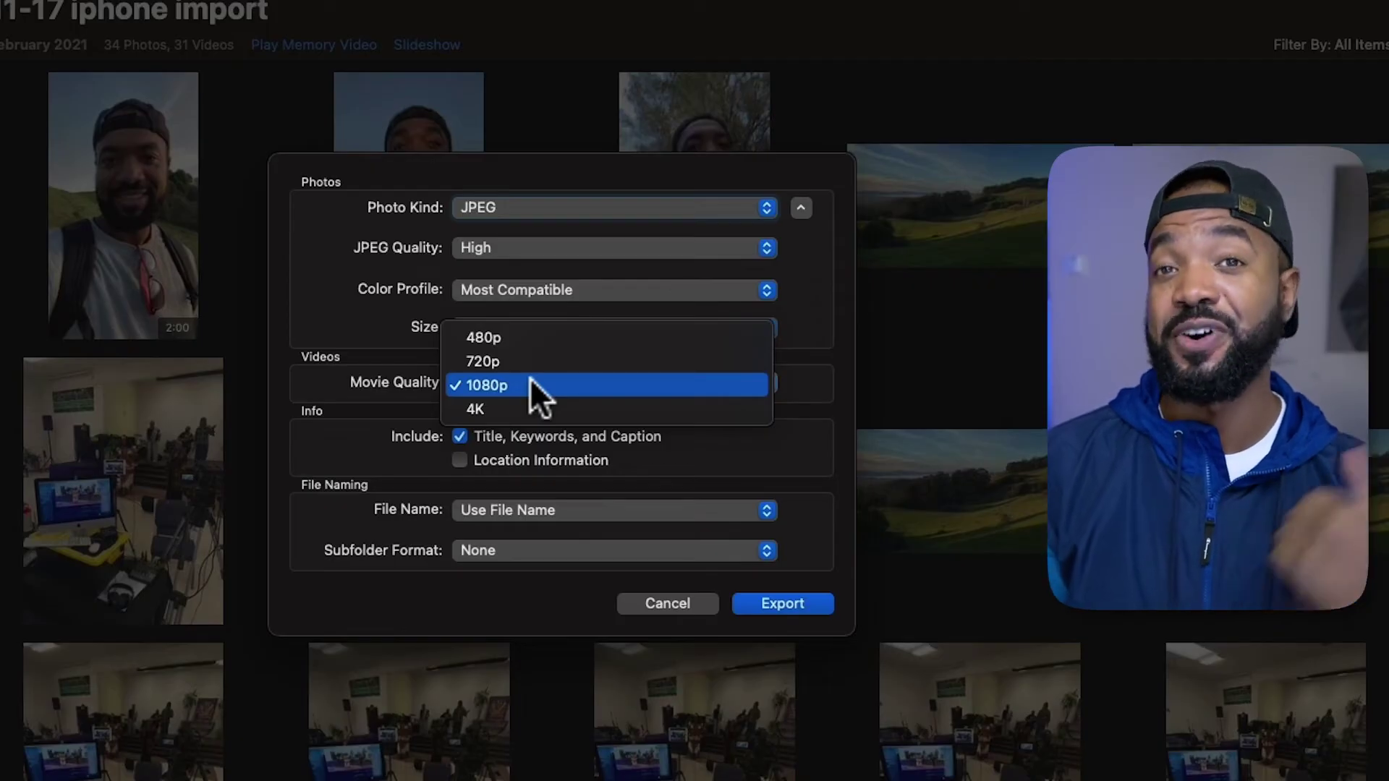
pyautogui.click(530, 378)
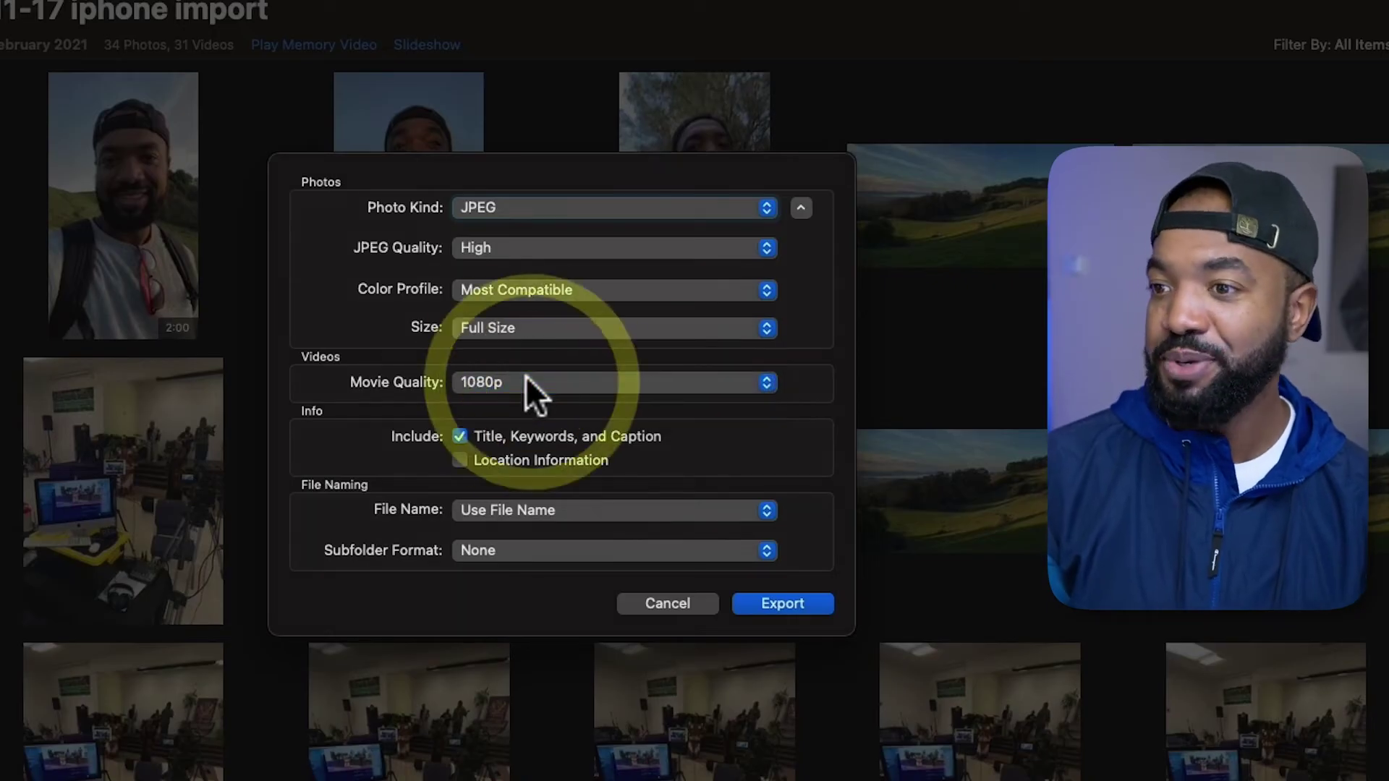
pyautogui.click(801, 600)
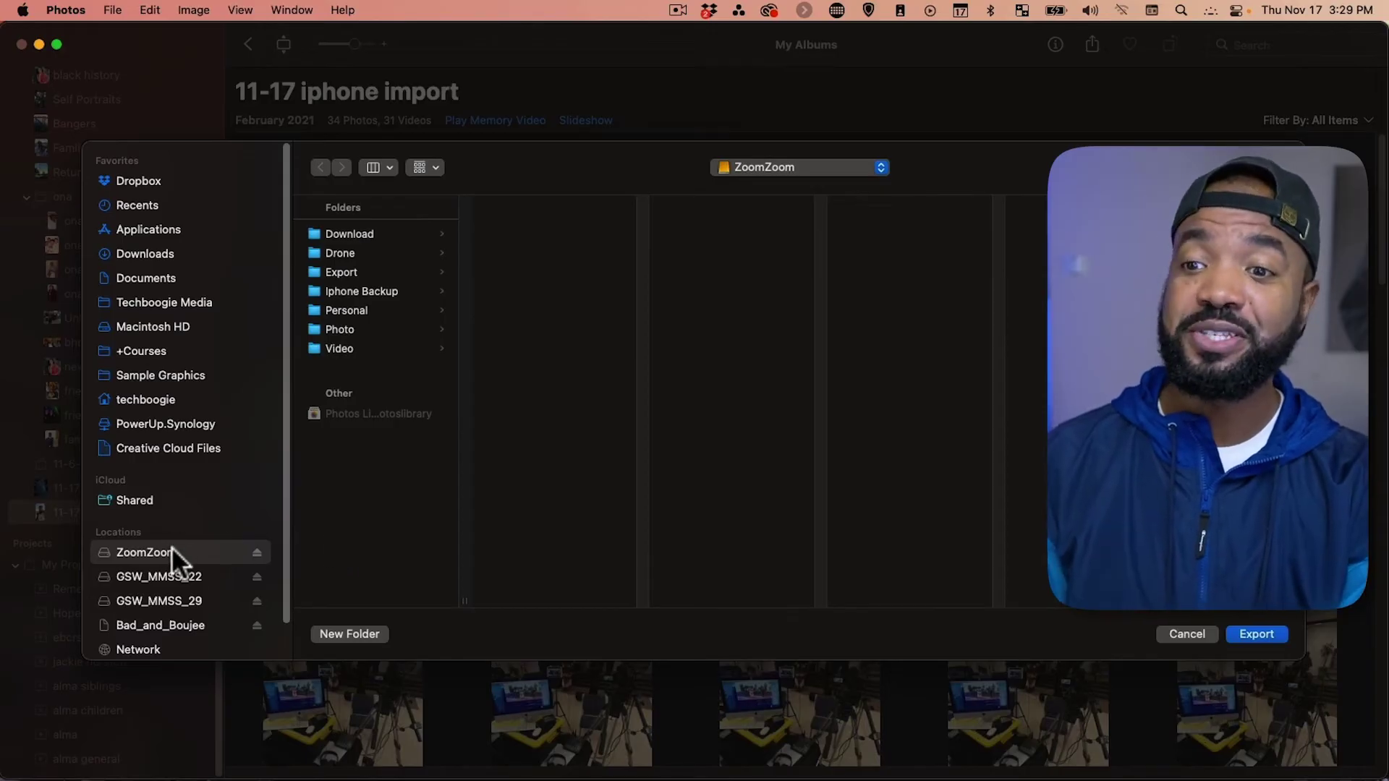
# Create an 'iphone backup new' folder on ZoomZoom and export the album into it.
pyautogui.click(362, 634)
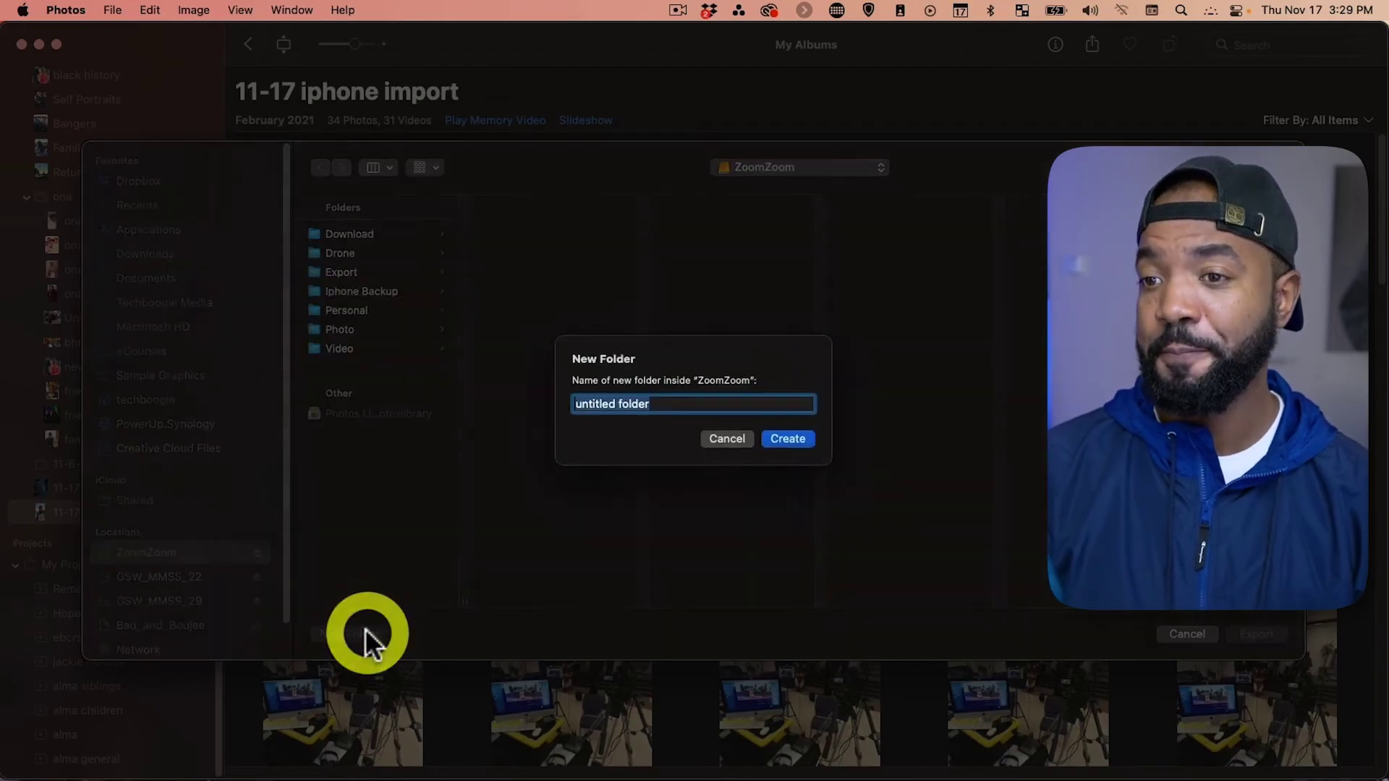
pyautogui.write('iphone ')
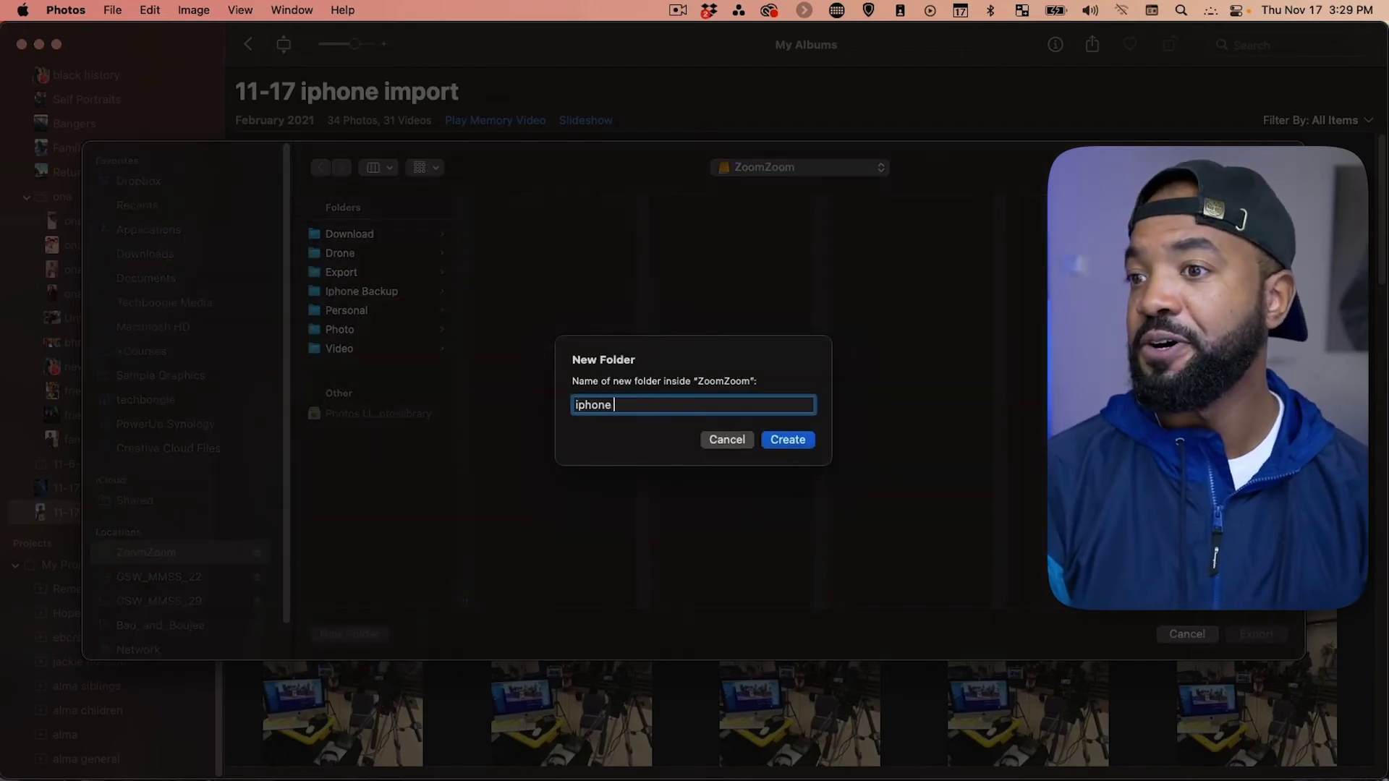
pyautogui.write('backup new')
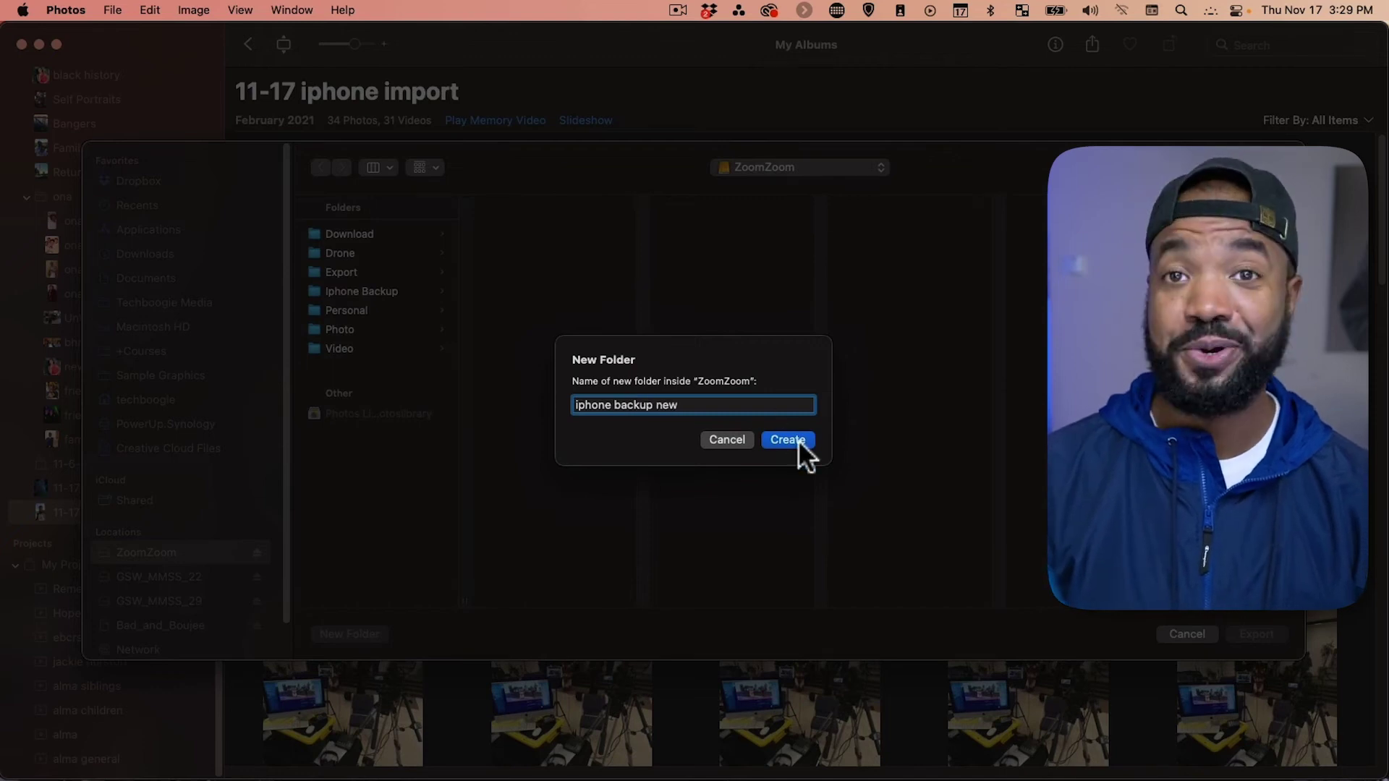
pyautogui.click(796, 439)
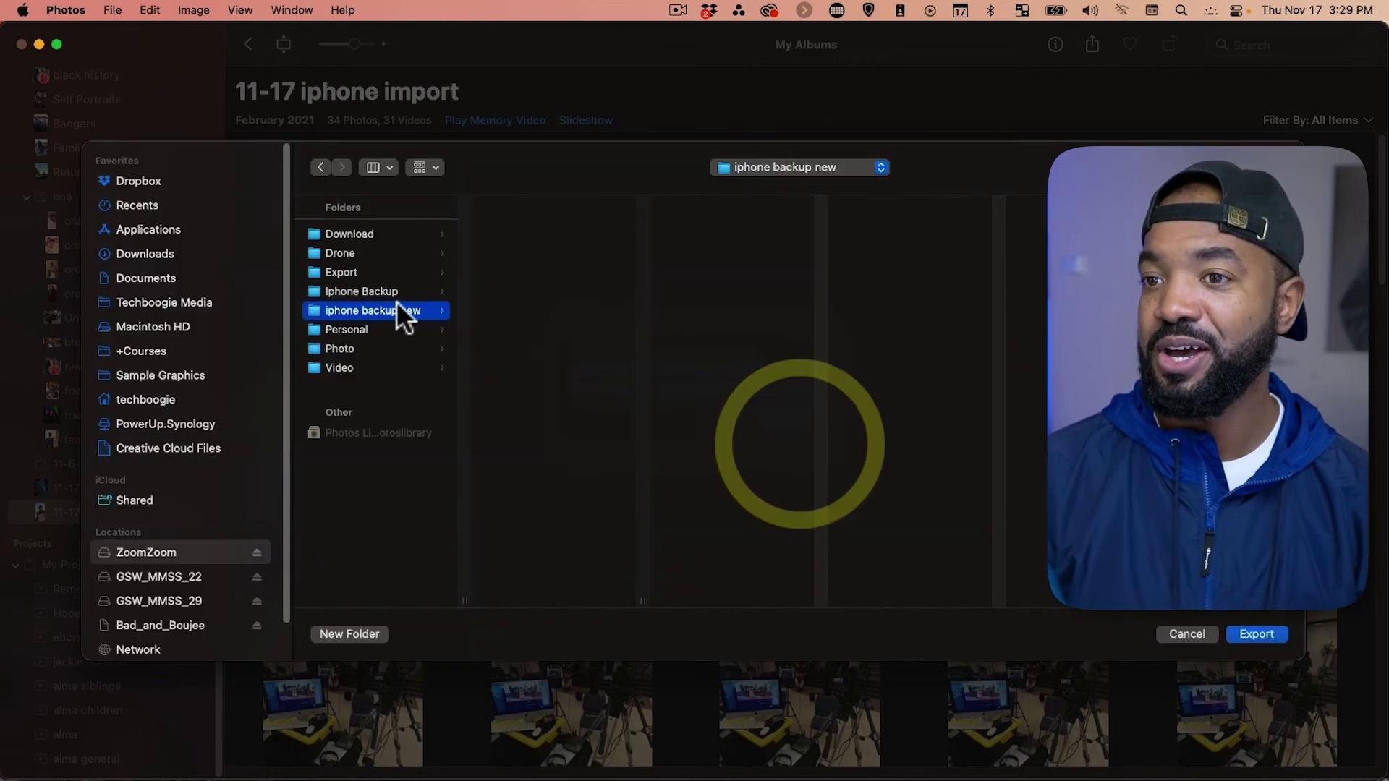
pyautogui.click(1259, 634)
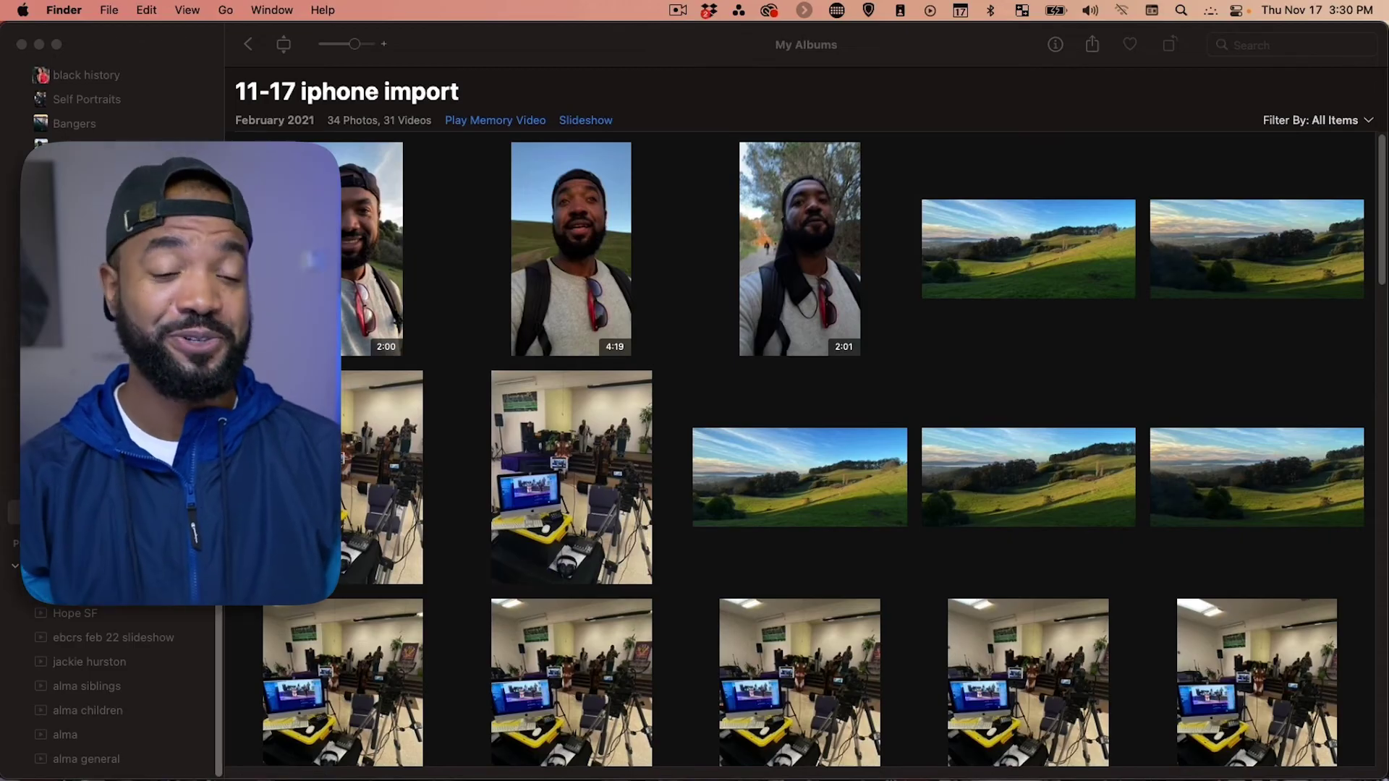
# Open Iphone Backup New on ZoomZoom in a new Finder window, shown as enlarged icons.
pyautogui.press('super+n')
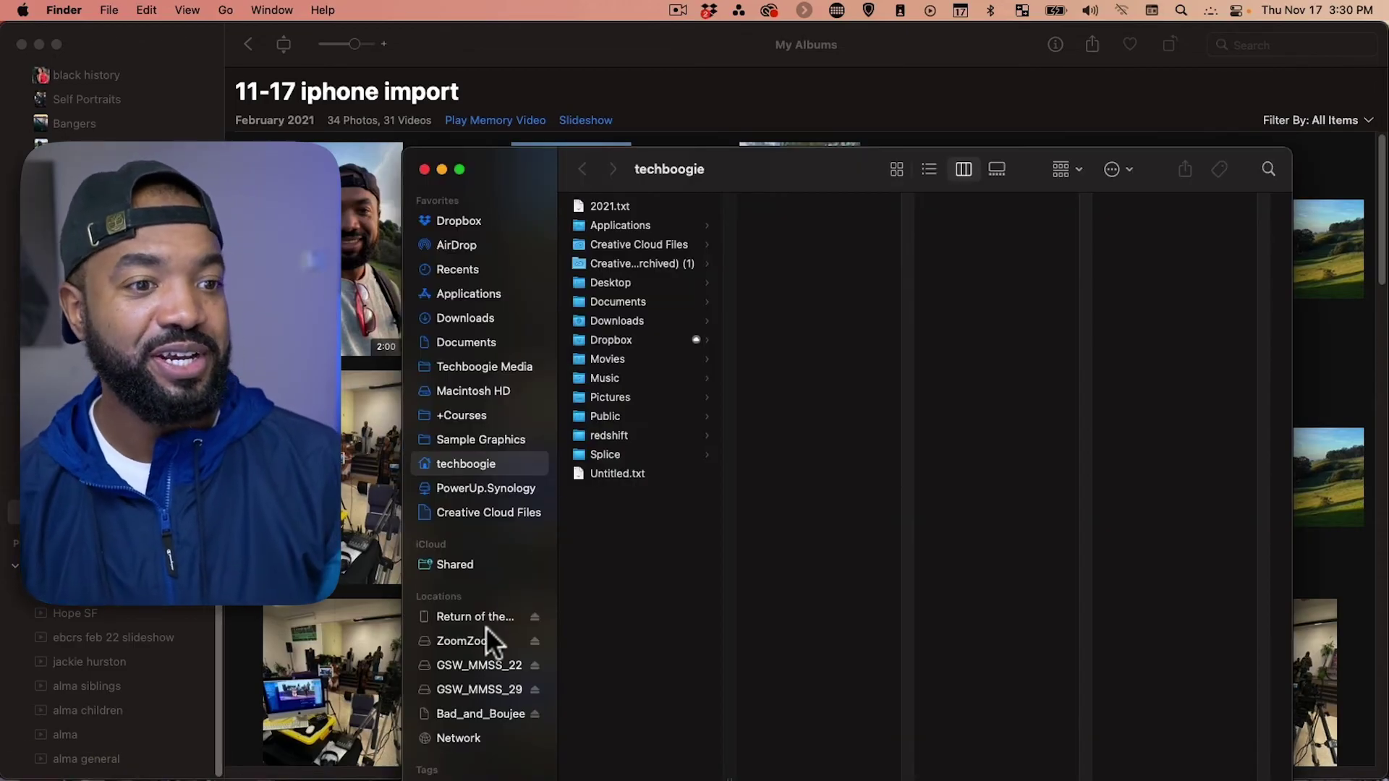
pyautogui.click(476, 639)
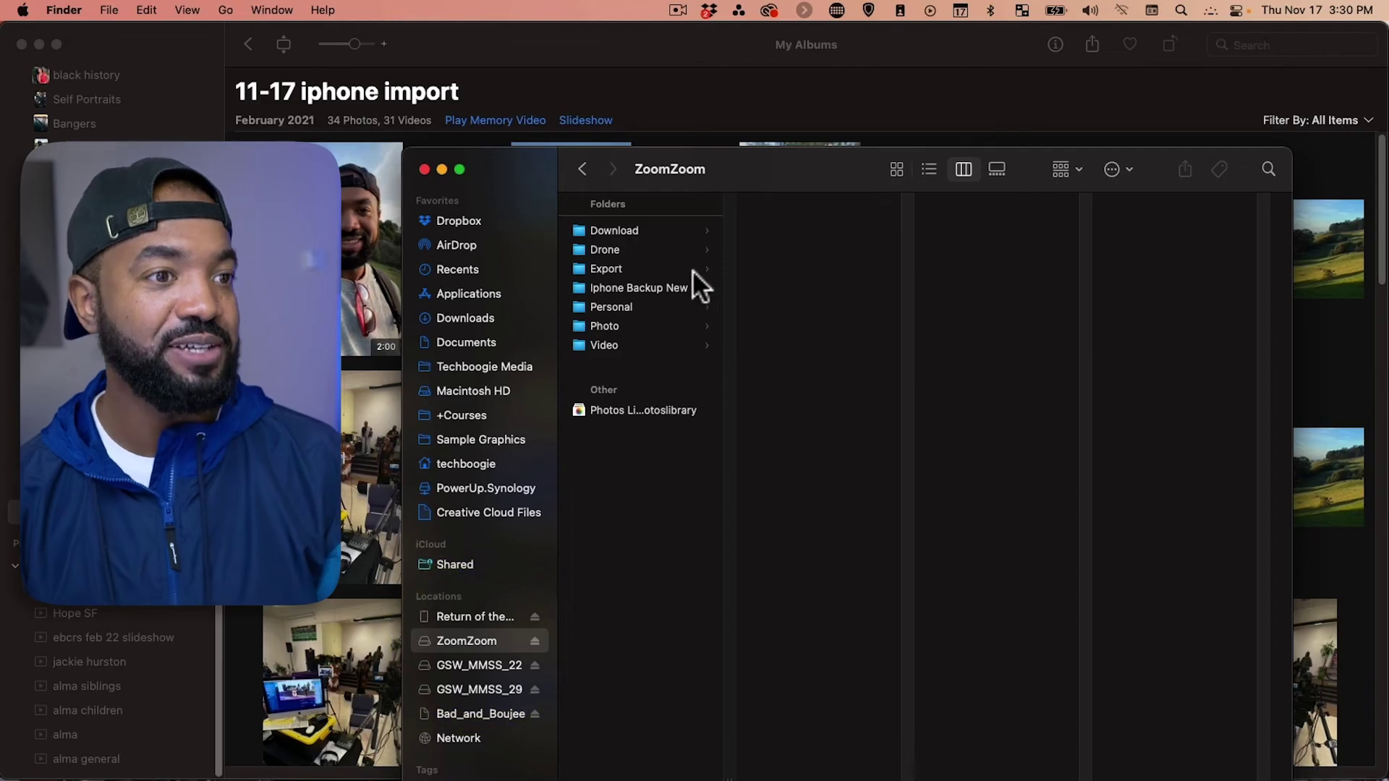
pyautogui.click(655, 286)
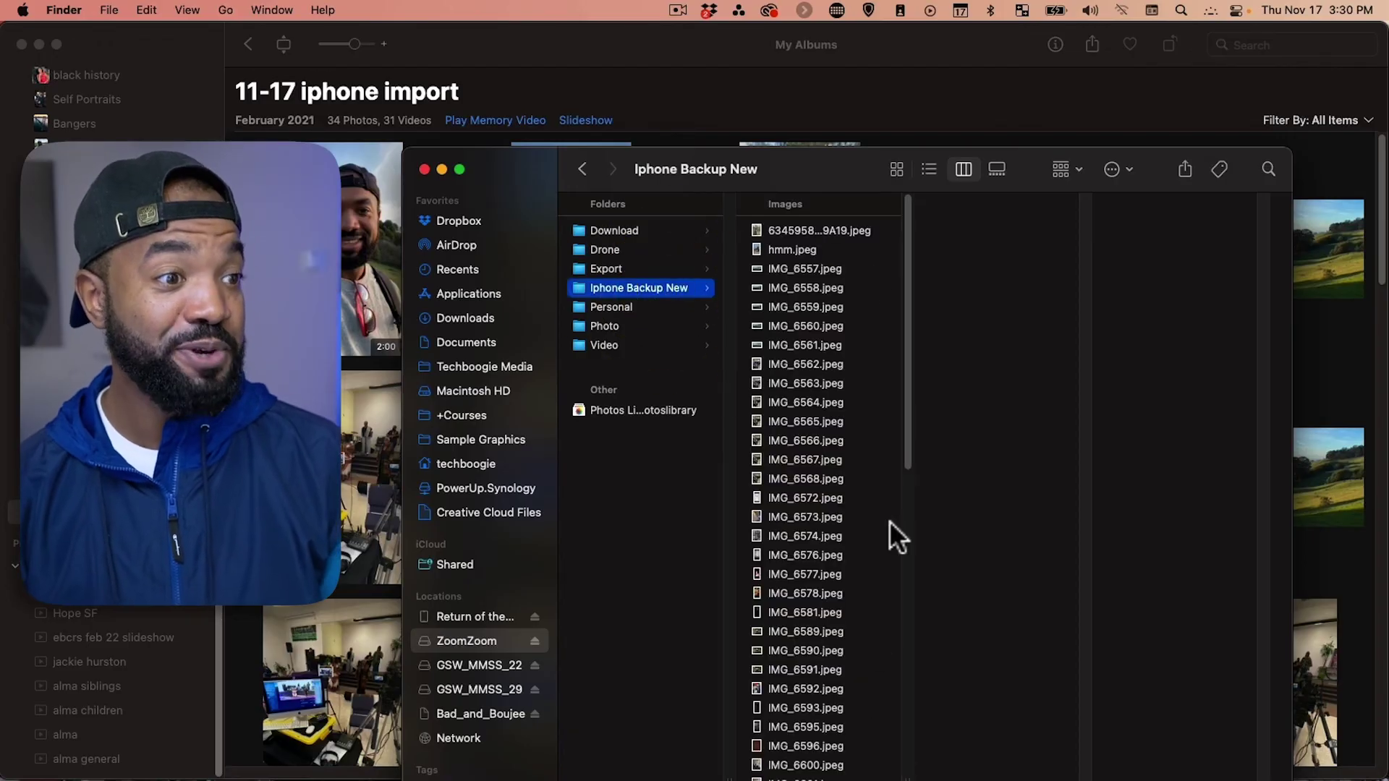
pyautogui.click(895, 167)
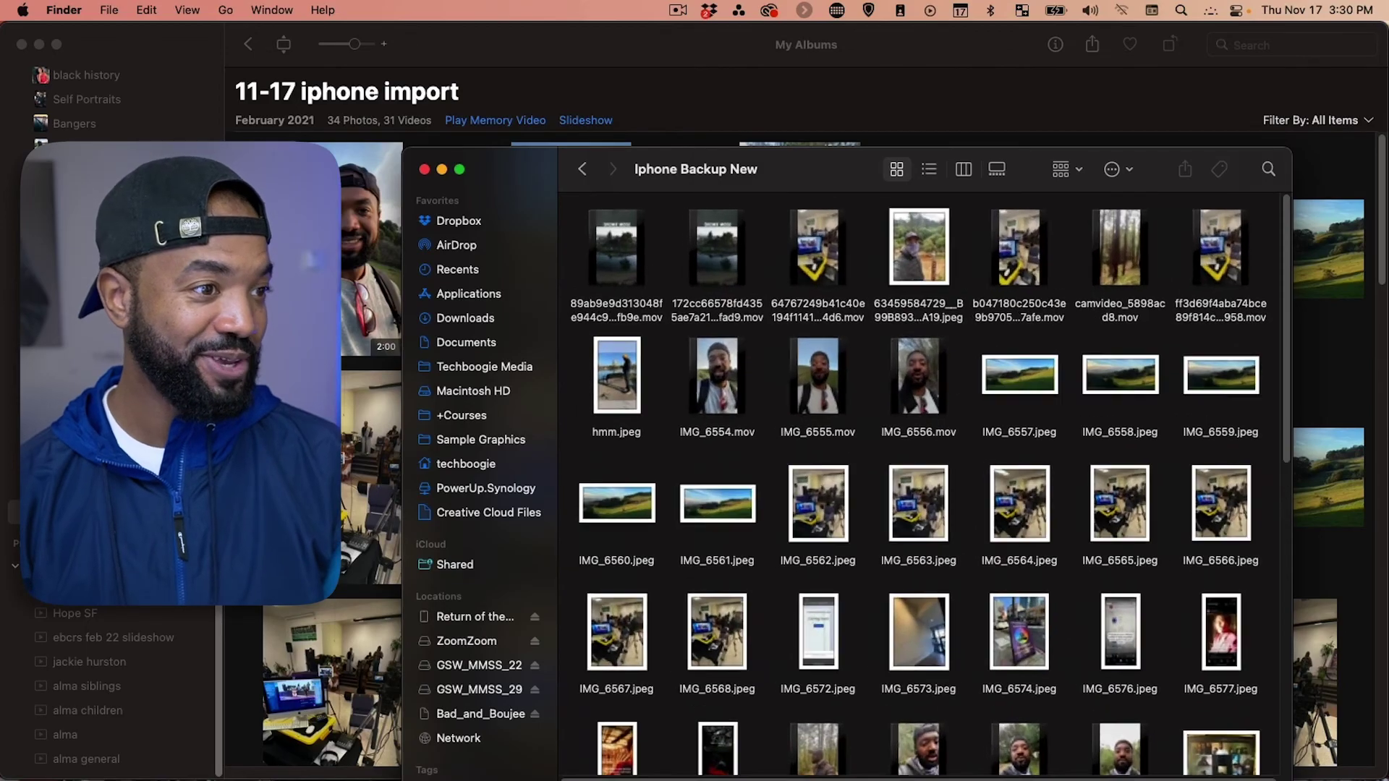
pyautogui.press('super+equal')
pyautogui.scroll(-1, 1027, 567)
pyautogui.scroll(-1, 1010, 557)
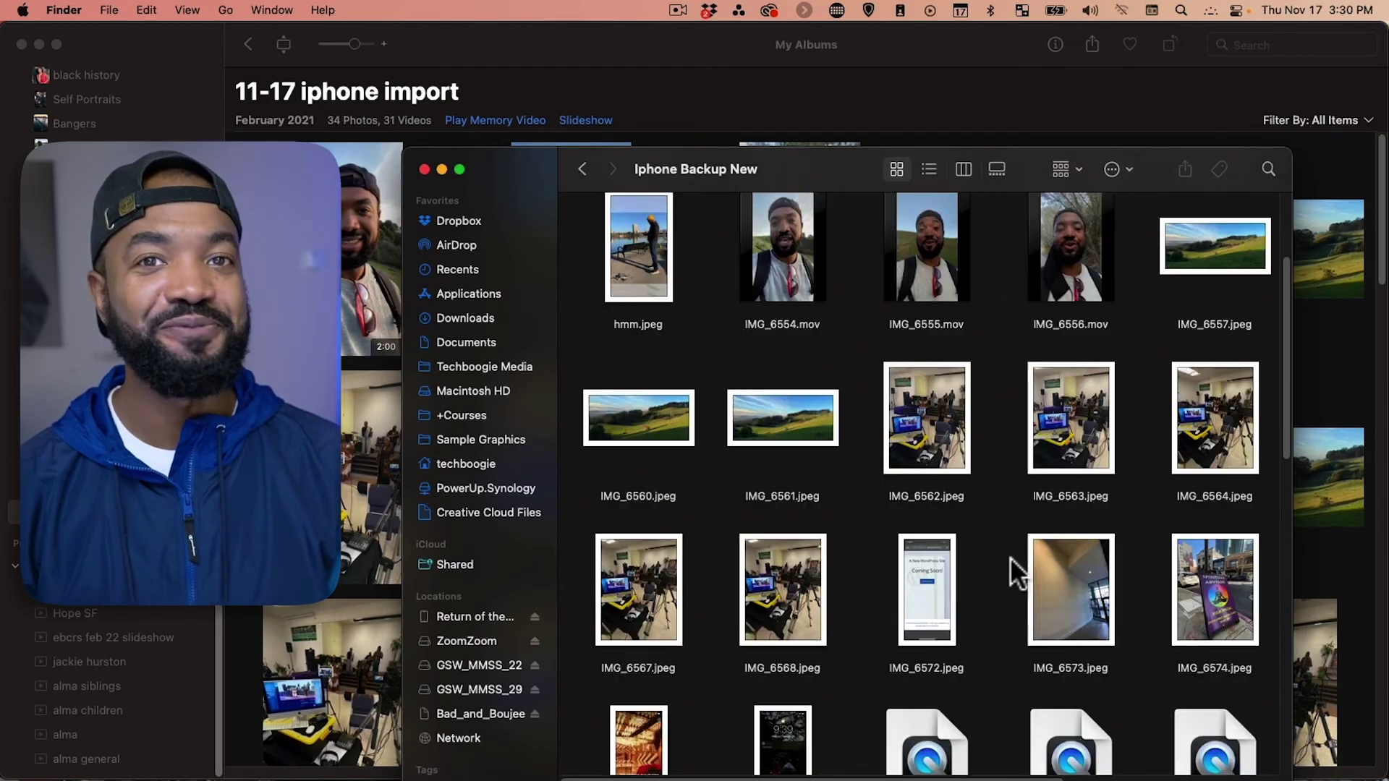